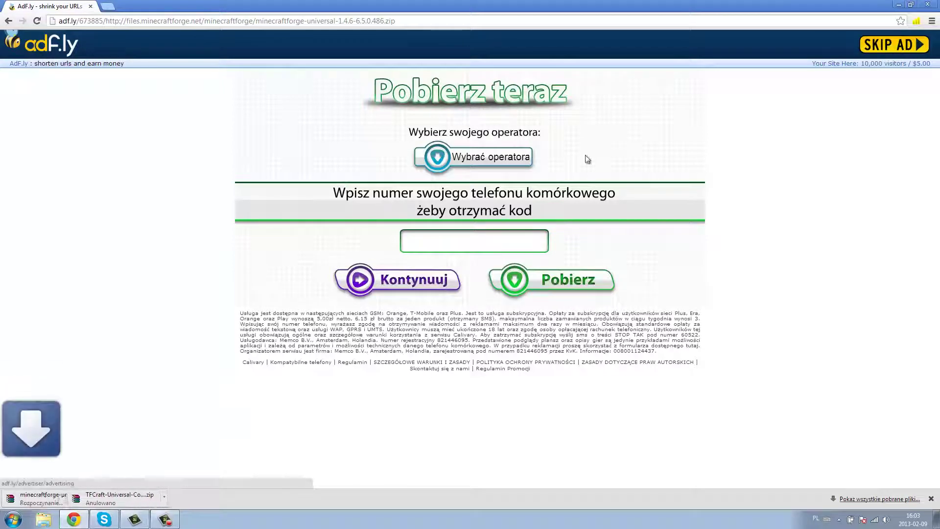
- Skip the adf.ly ad, then cancel the minecraftforge-universal-1.4.6-6.5.0.486.zip download
left_click(99, 497)
left_click(121, 482)
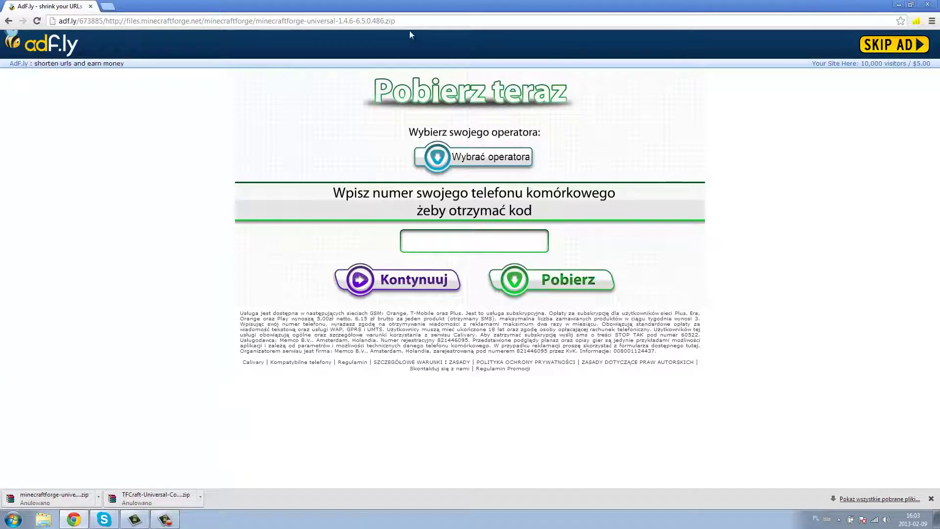
- Load google.pl in Chrome
left_click(121, 20)
type("google.pl")
key("Return")
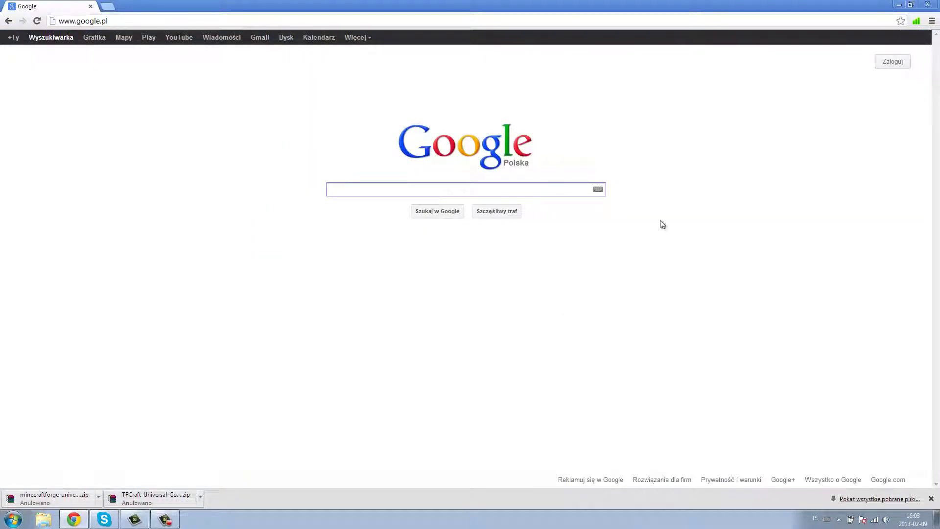
- Check the MultiMC file in the Terra-Firma-Craft desktop folder, then close the folder
left_click(898, 7)
double_click(27, 117)
left_click(618, 228)
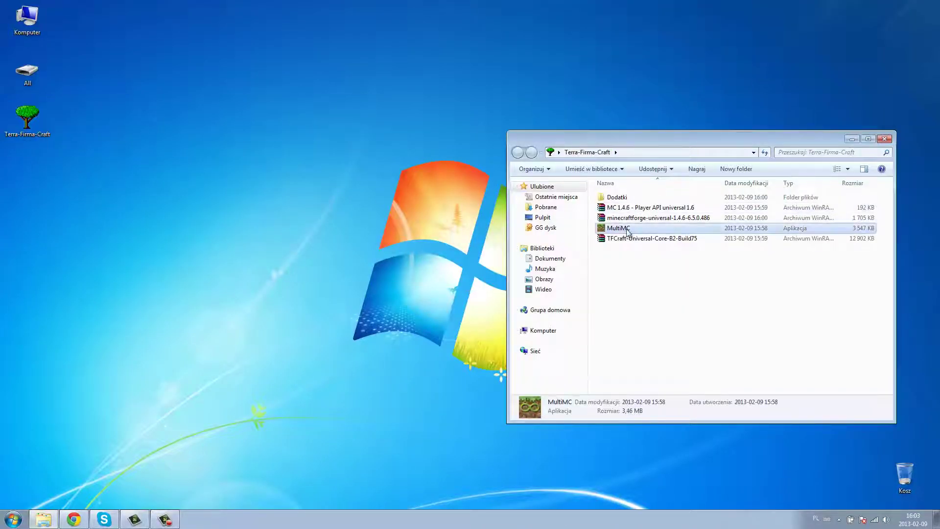
left_click(884, 139)
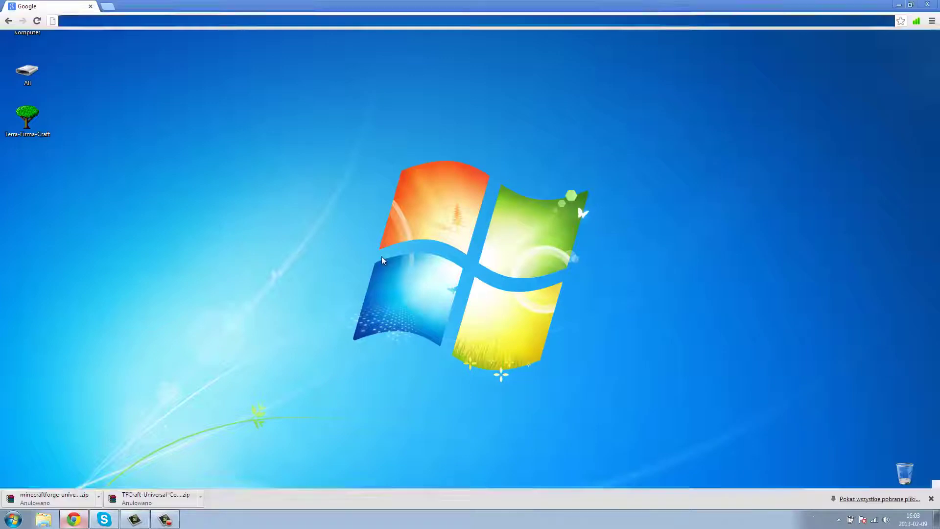
- Search Google for 'multimc' and open the Minecraft Forum MultiMC 4.3 topic
left_click(74, 519)
type("multi")
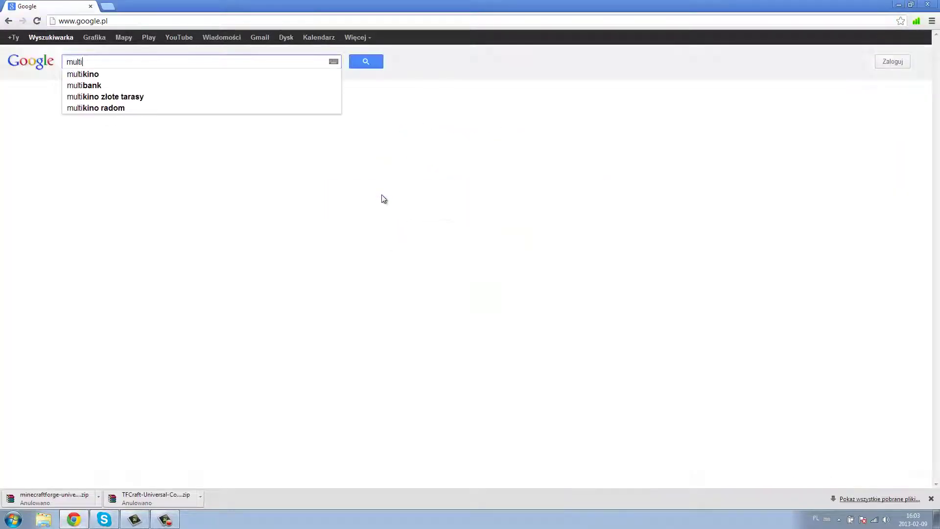
type("mc")
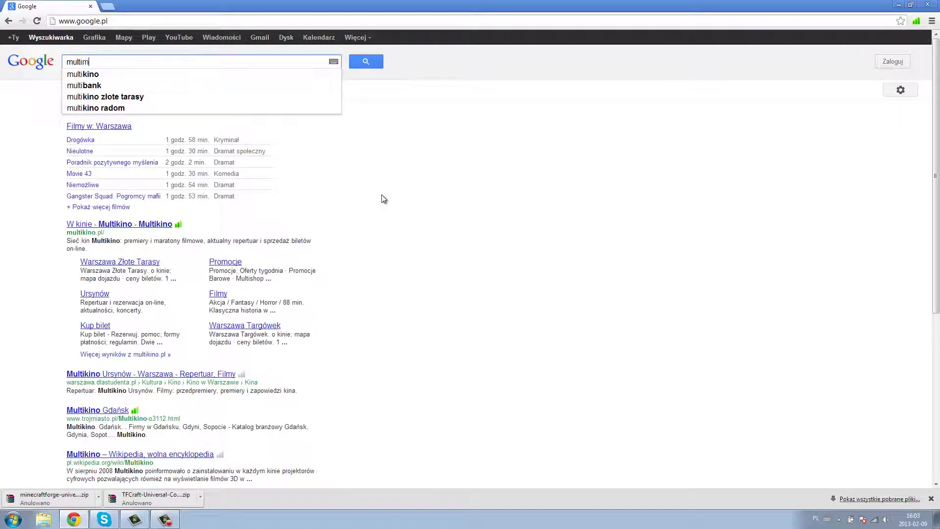
key("Return")
left_click(137, 128)
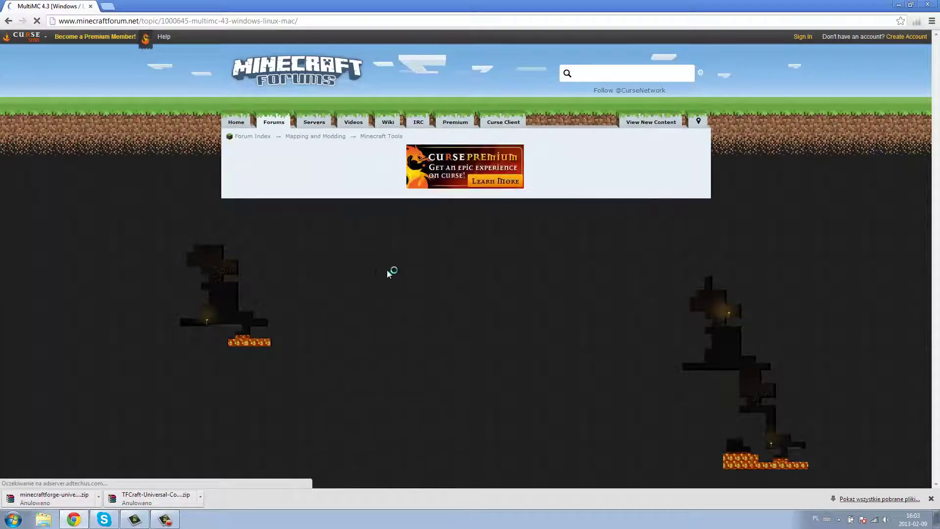
- Follow the forum's Download MultiMC link and choose the Windows version on forkk.net
scroll(391, 274, "down", 9)
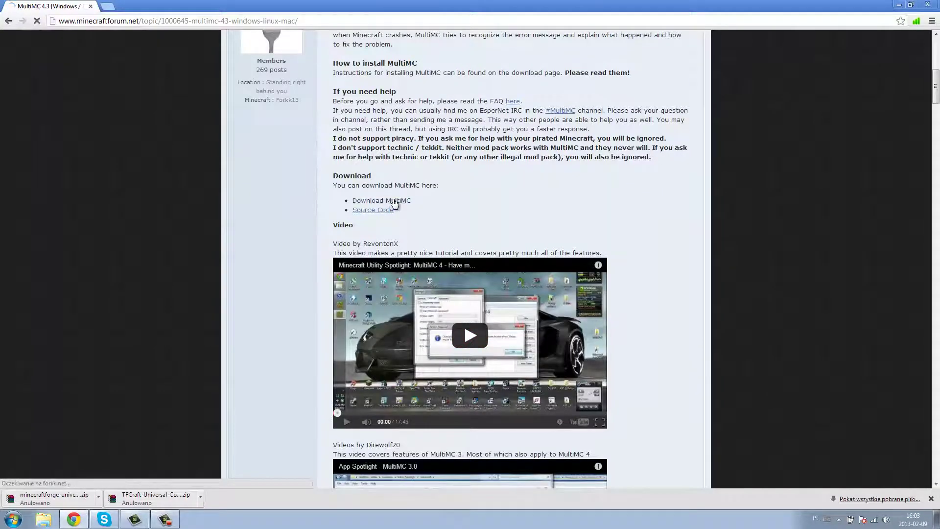
left_click(395, 202)
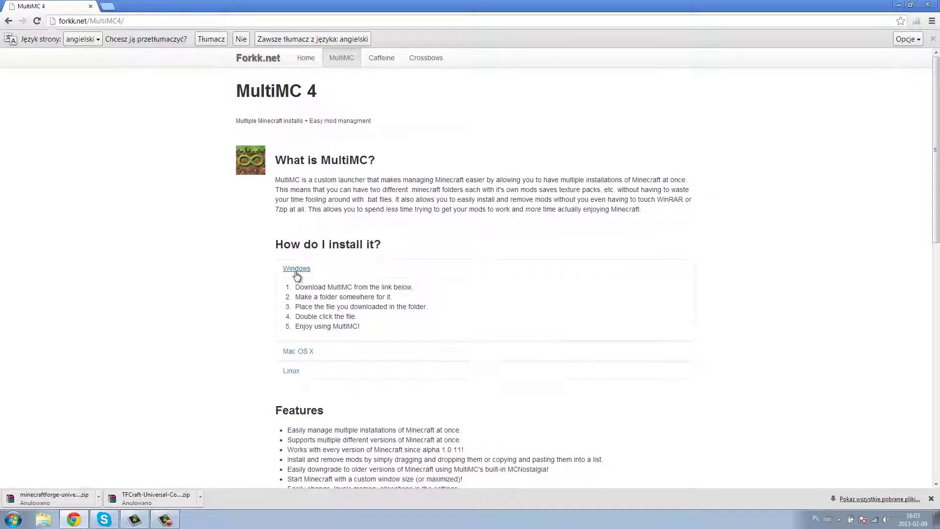
scroll(296, 272, "down", 6)
left_click(318, 295)
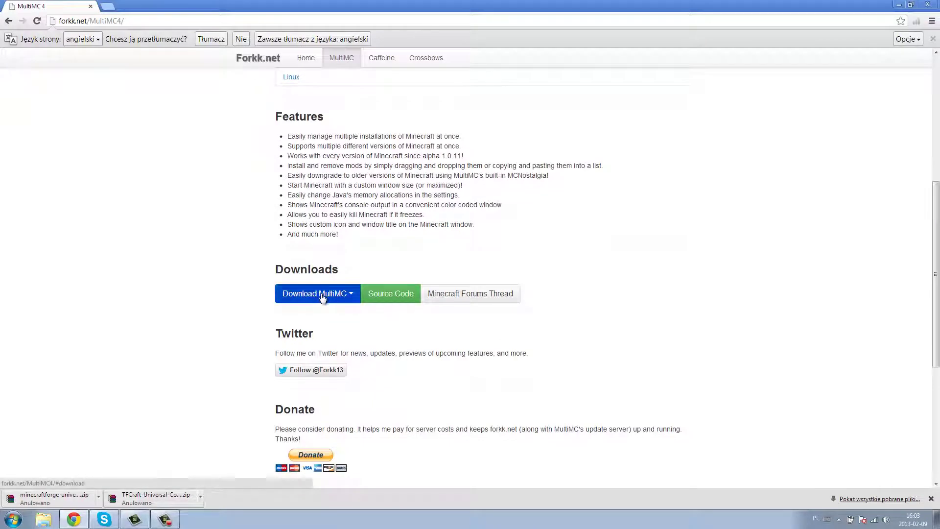
left_click(307, 315)
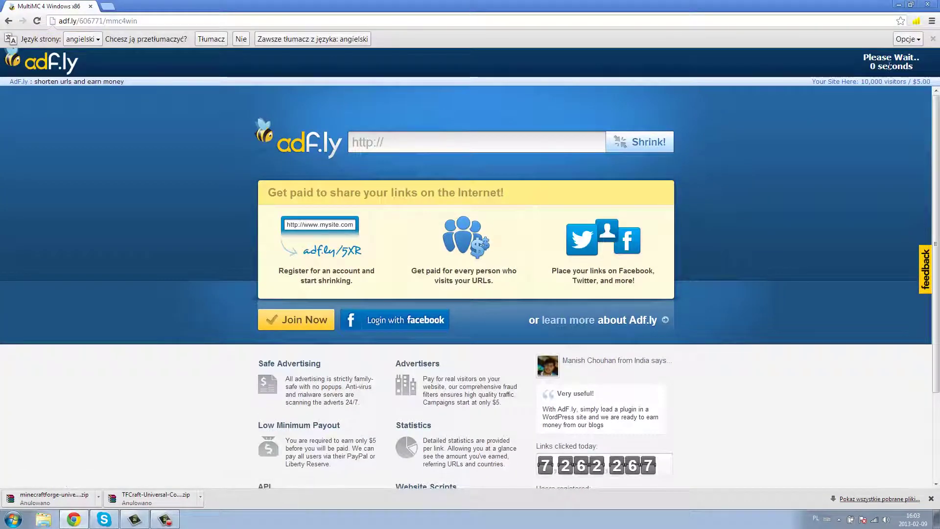
- Skip the ad, cancel the MultiMC.exe download, and minimize Chrome
left_click(891, 64)
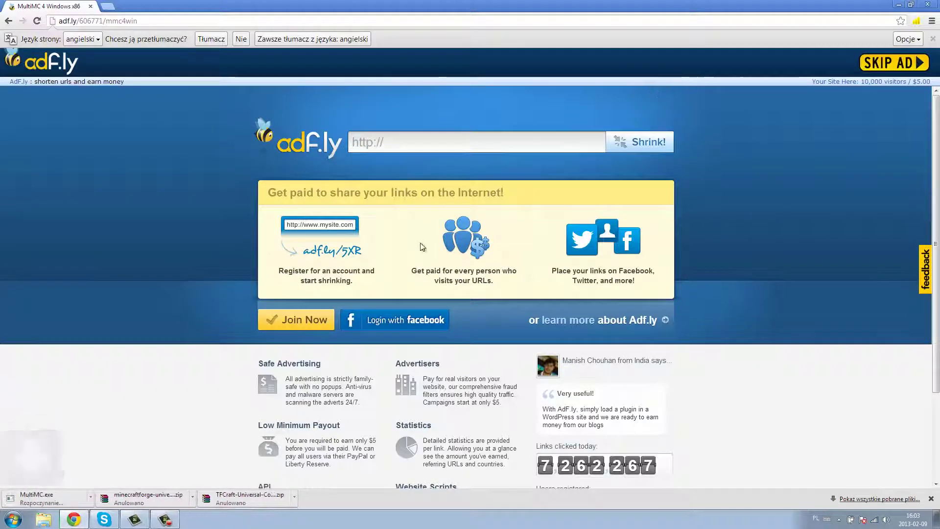
left_click(98, 495)
left_click(124, 490)
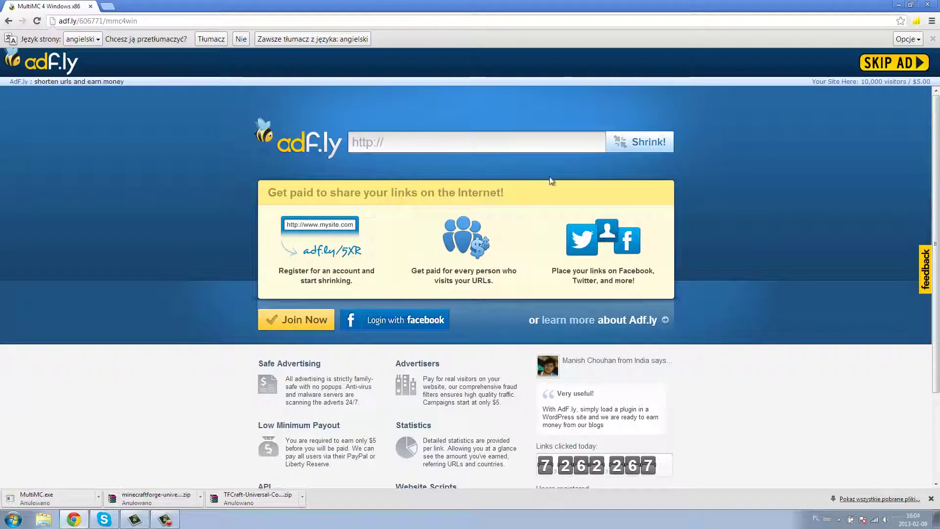
left_click(898, 4)
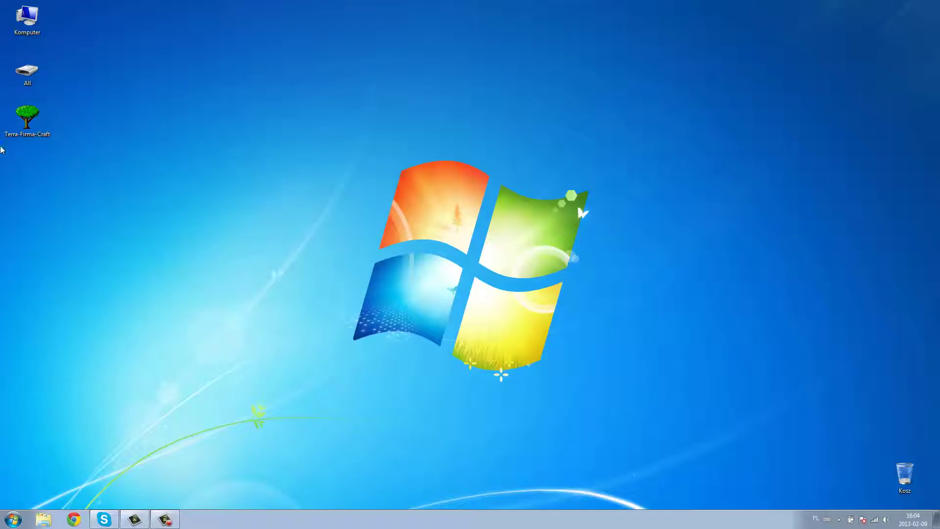
- Open the Terra-Firma-Craft folder and review the TFCraft, Forge, Player API and MultiMC files
double_click(34, 123)
left_click_drag(637, 141, 399, 104)
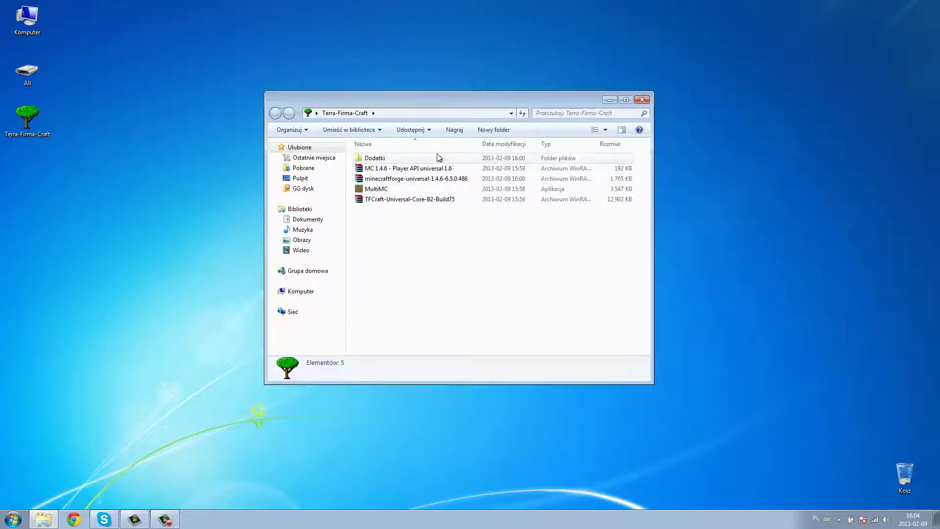
left_click(394, 201)
left_click(380, 181)
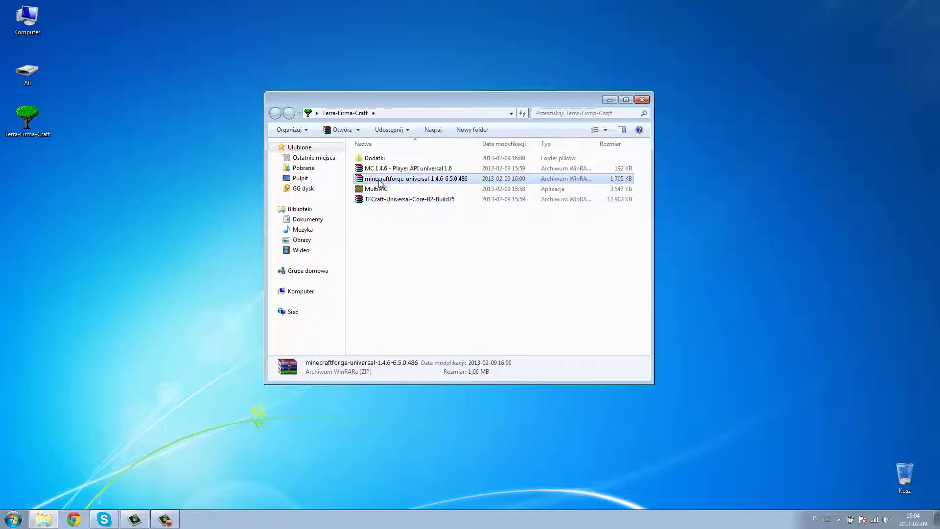
left_click(394, 169)
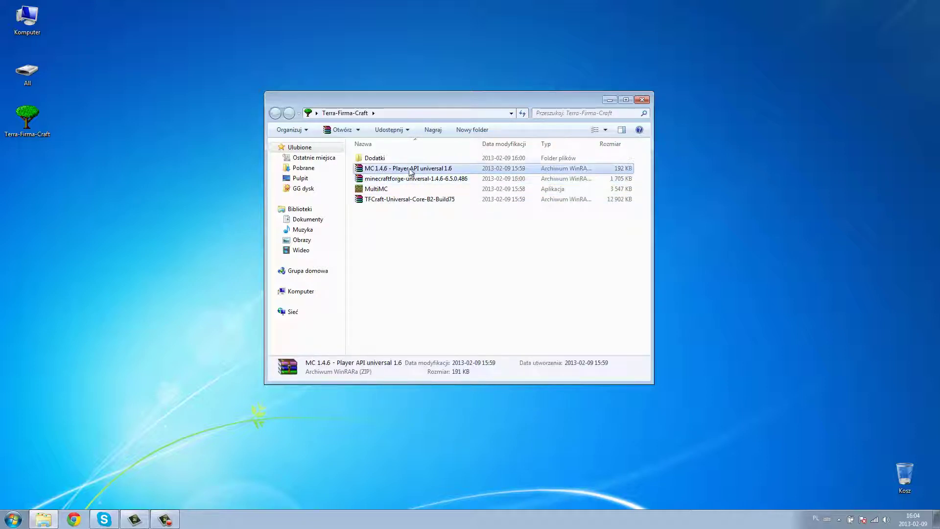
left_click(380, 191)
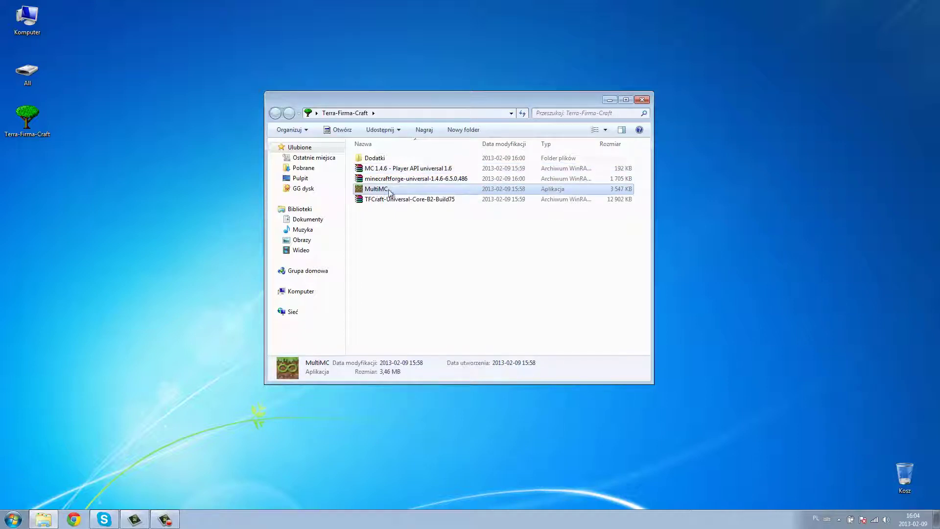
- Look inside the Dodatki subfolder, return, and launch MultiMC
double_click(380, 160)
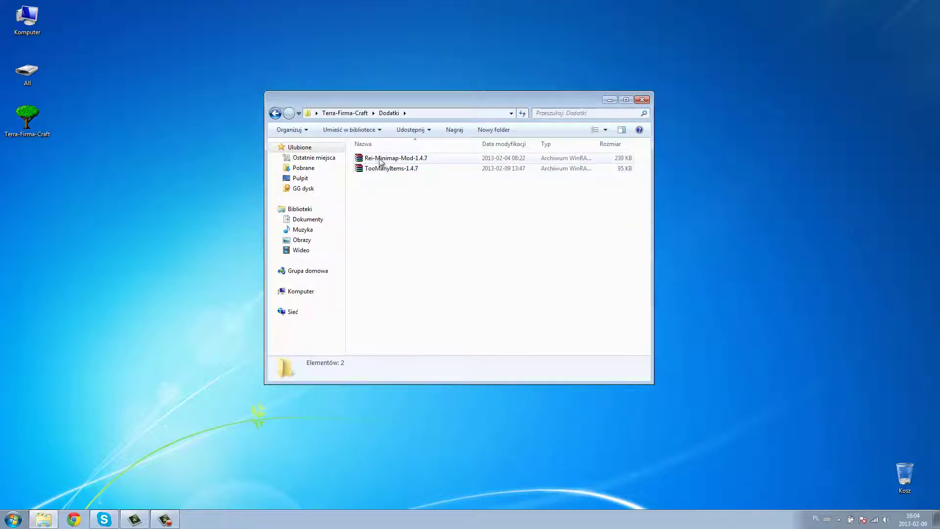
left_click(275, 113)
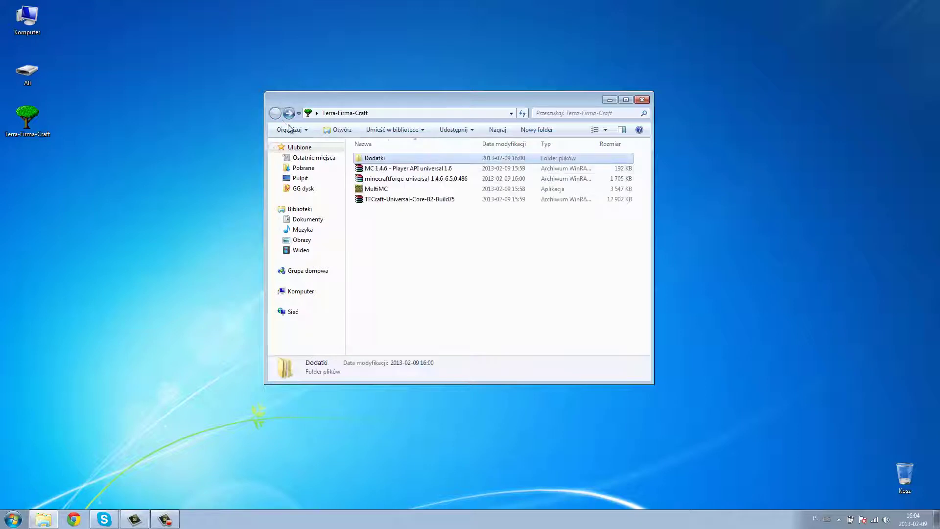
left_click(290, 114)
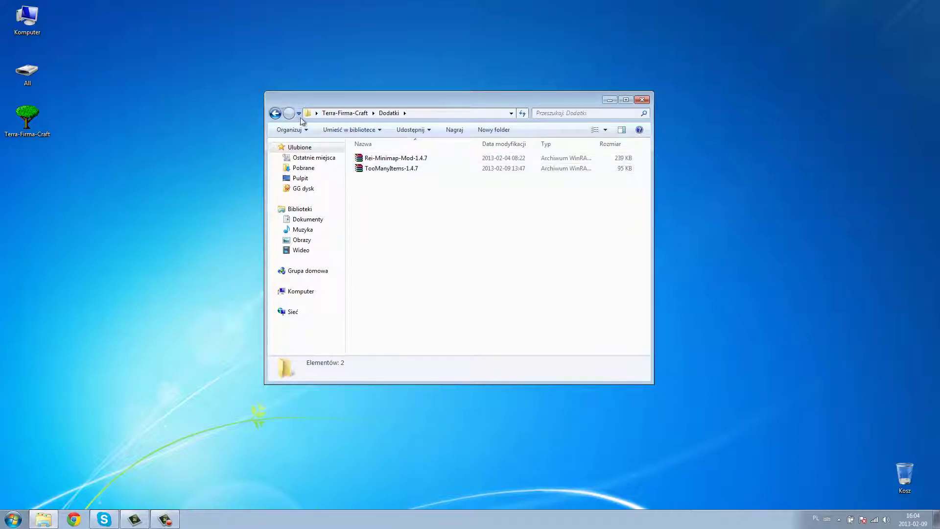
left_click(275, 113)
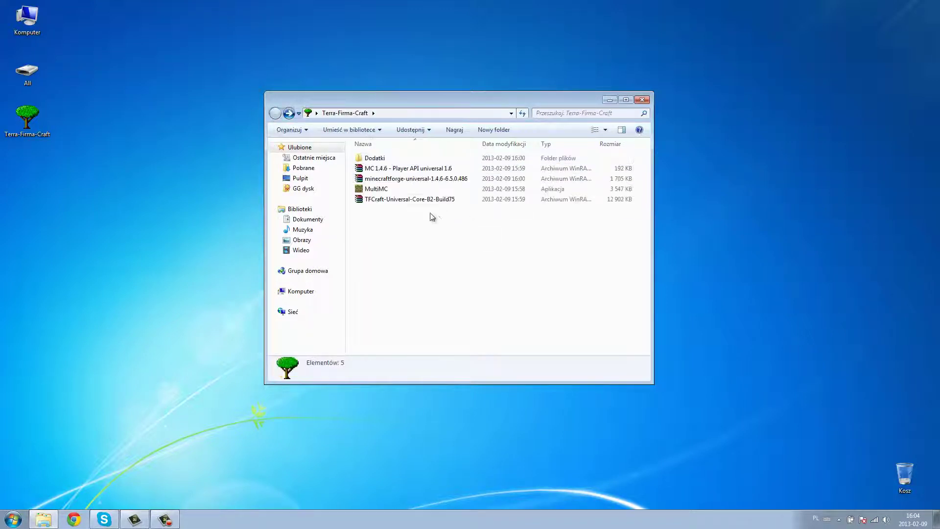
double_click(377, 191)
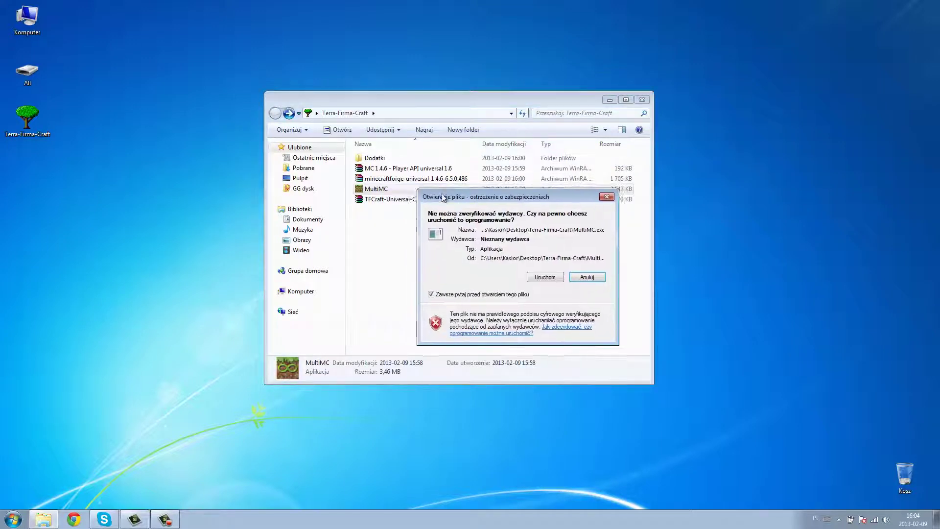
- Allow MultiMC to run, create an instance named 'Minecraft' on version 1.4.6, and open its context menu
left_click(511, 276)
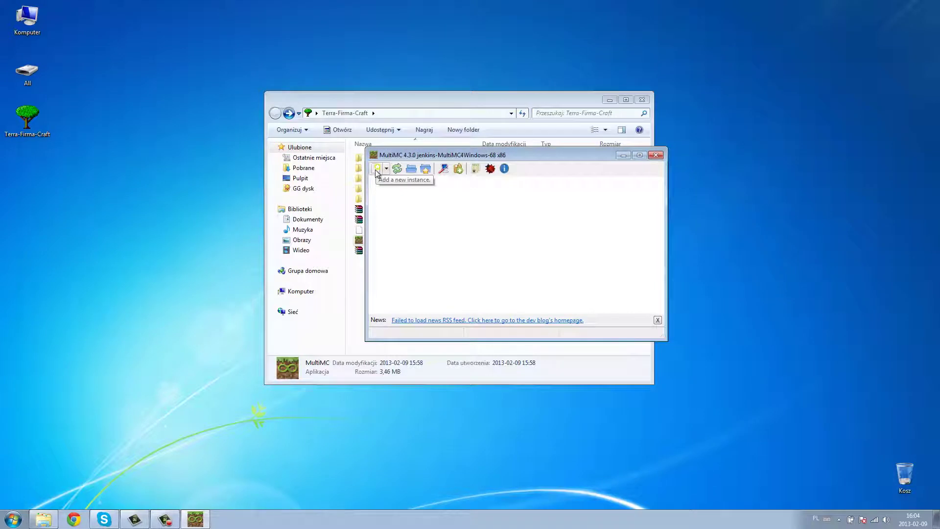
left_click(377, 170)
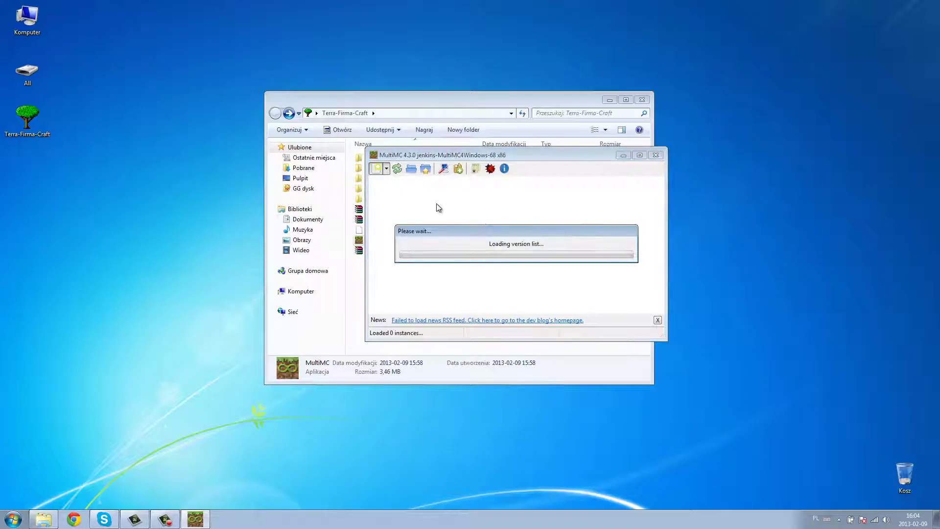
left_click(514, 254)
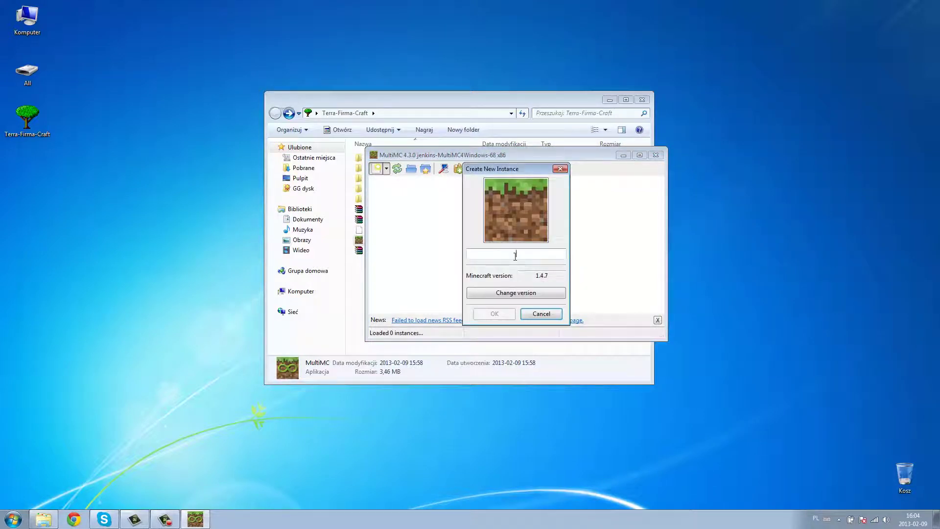
type("Minecraft")
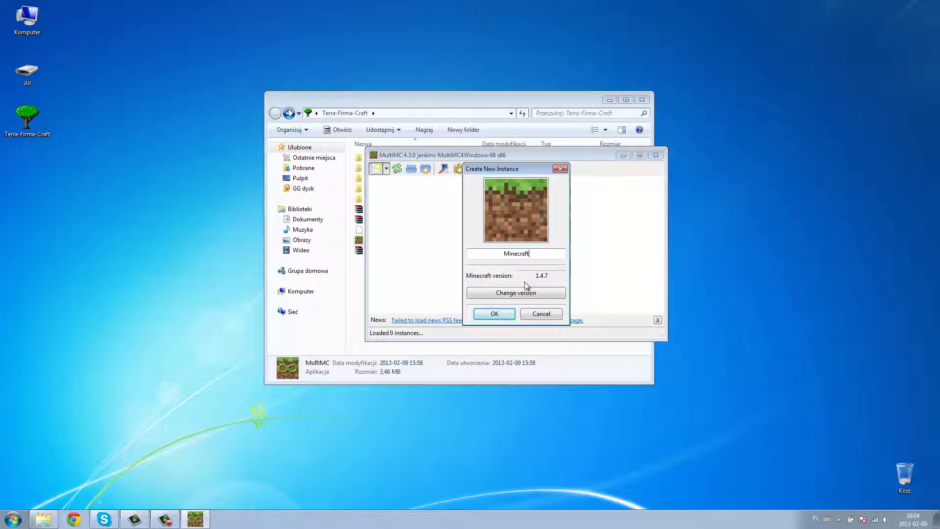
left_click(512, 293)
left_click(440, 250)
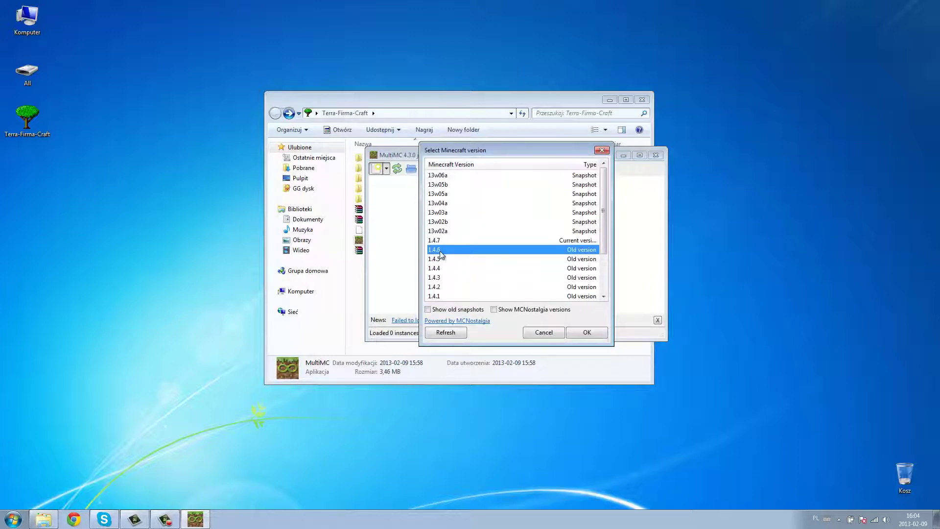
left_click(585, 332)
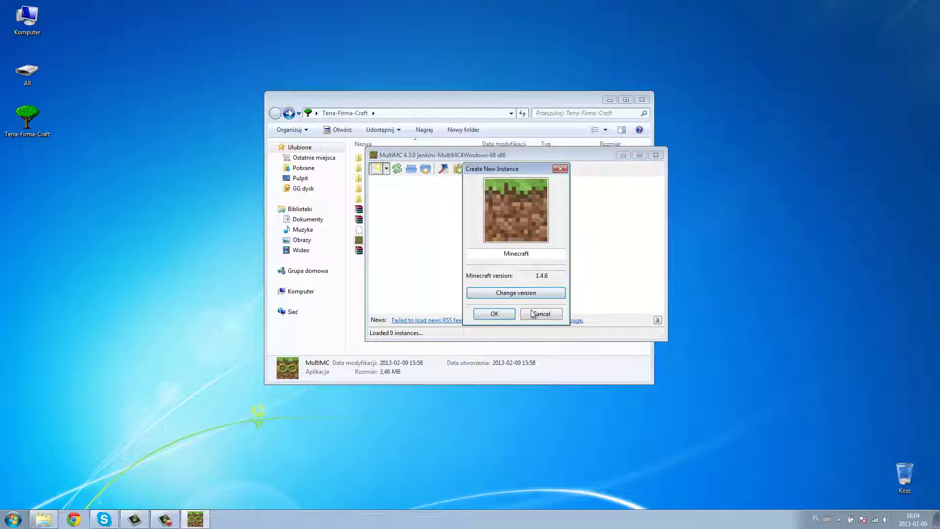
left_click(493, 310)
left_click(397, 201)
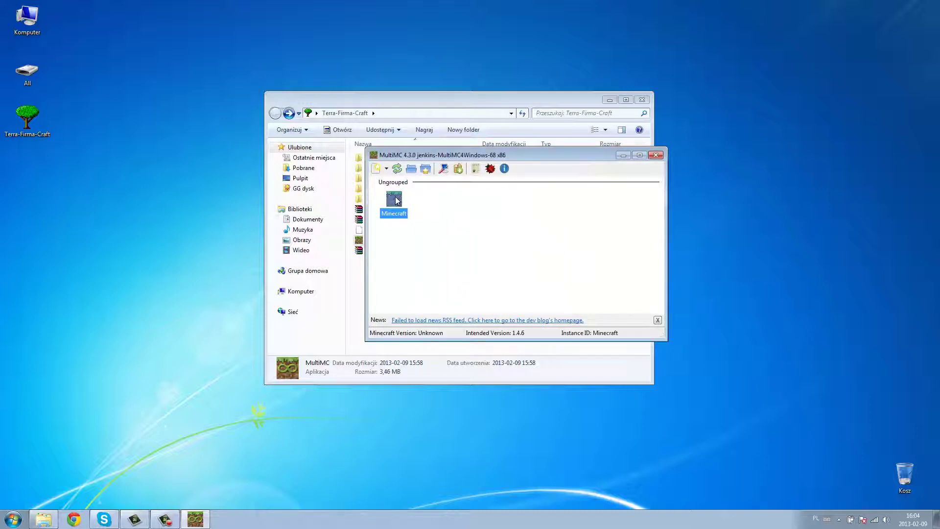
right_click(391, 197)
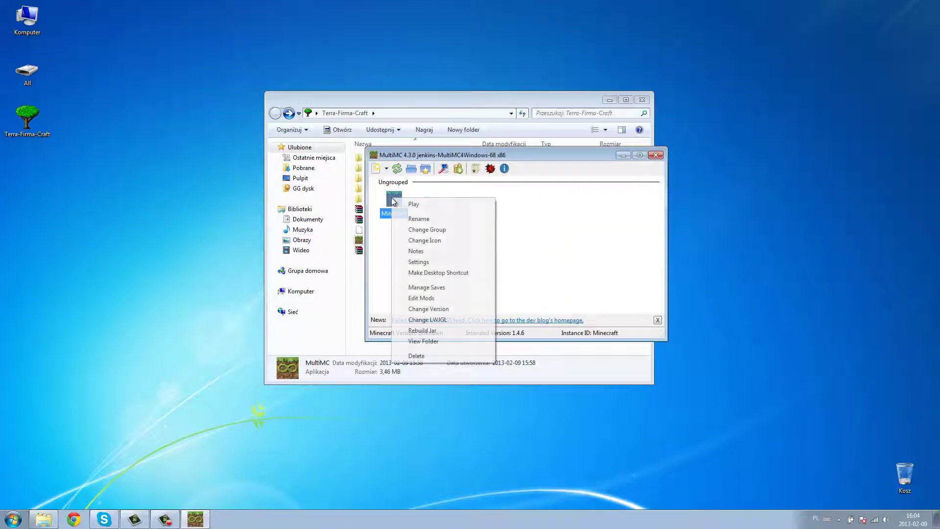
- Add minecraftforge-universal-1.4.6-6.5.0.486 from Terra-Firma-Craft to the instance's jar mods
left_click(421, 298)
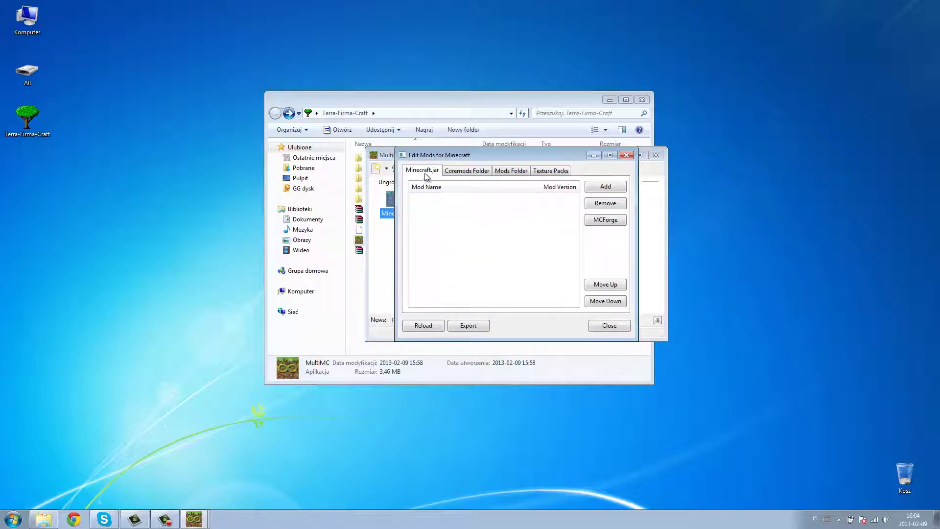
left_click(603, 192)
left_click(435, 250)
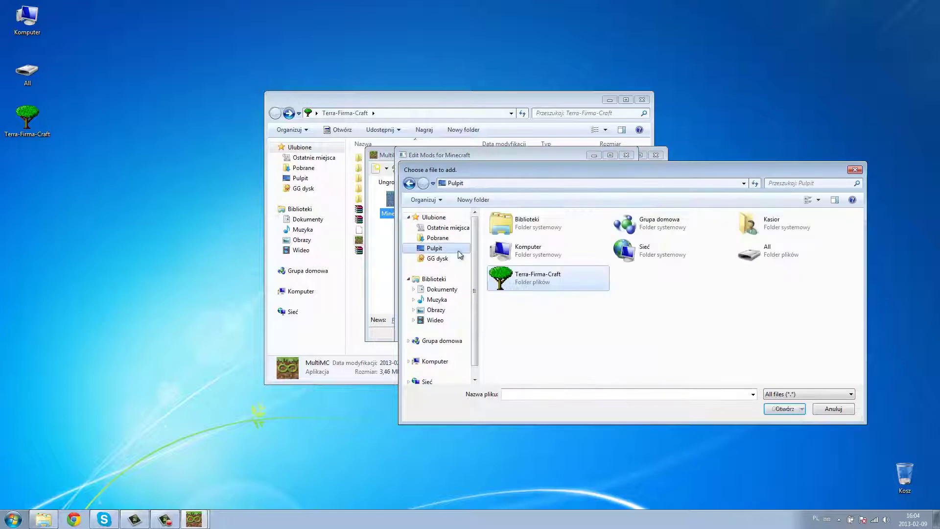
double_click(538, 283)
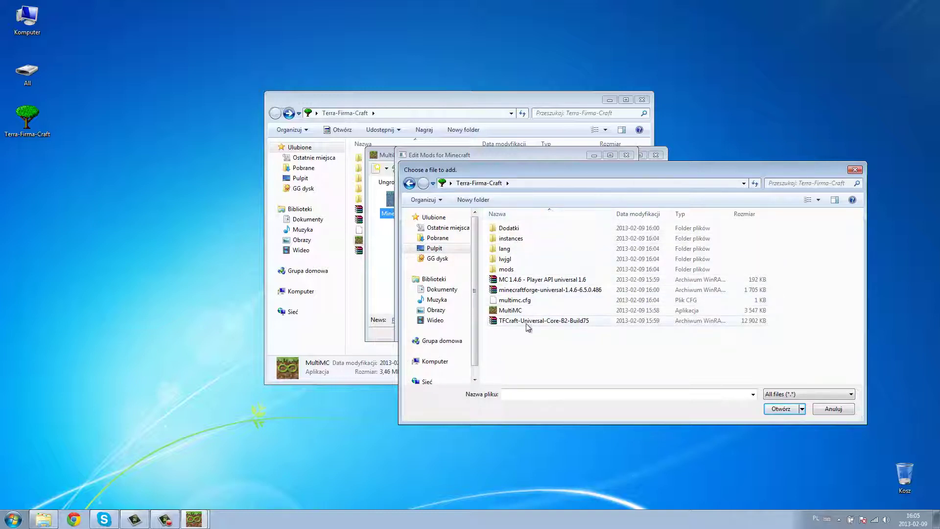
left_click_drag(512, 167, 603, 141)
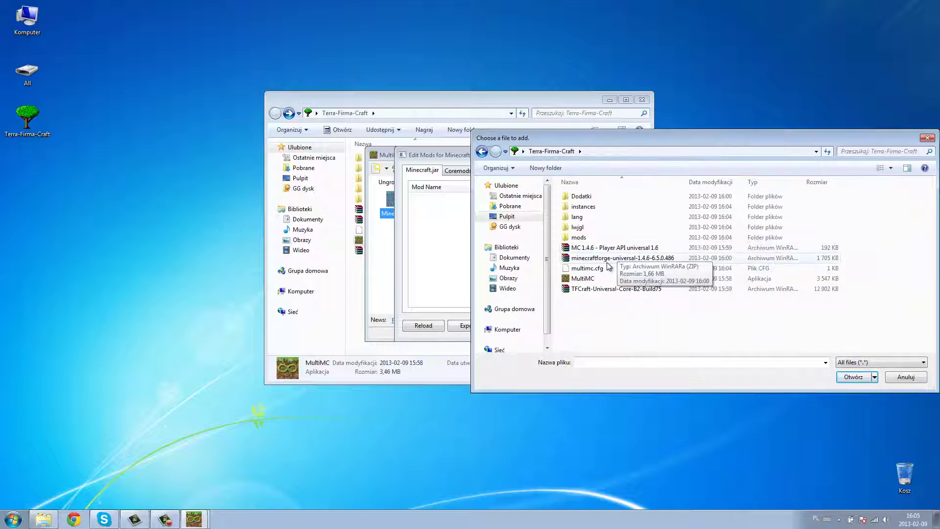
left_click(587, 260)
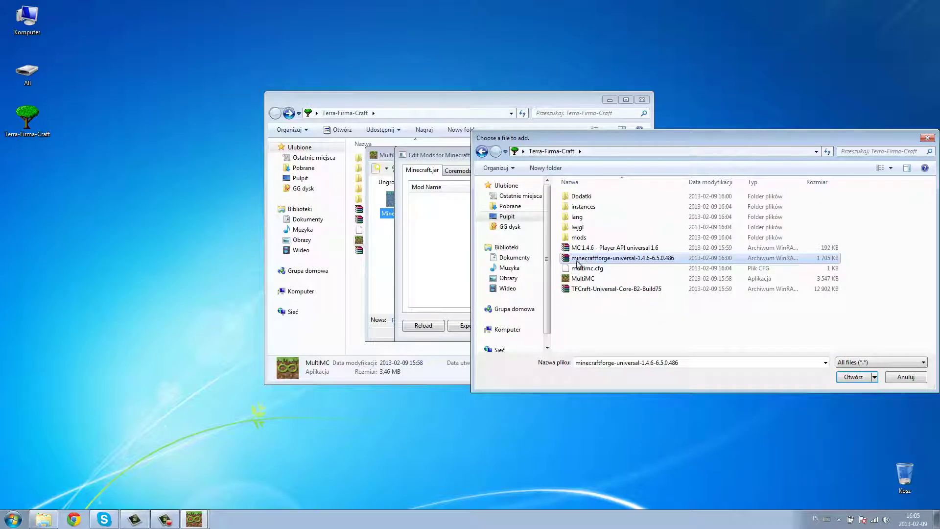
double_click(602, 261)
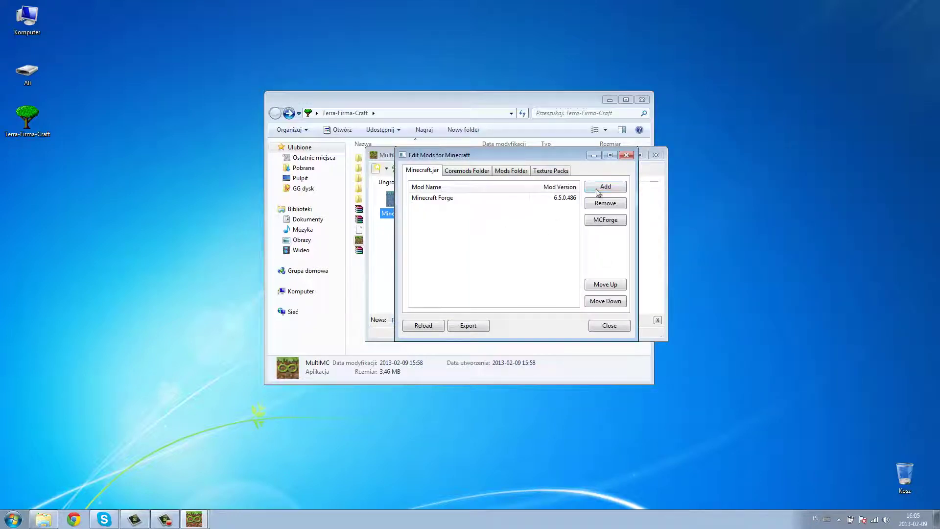
- Add the MC 1.4.6 Player API universal 1.6 archive, keeping Forge first in the list
left_click(604, 187)
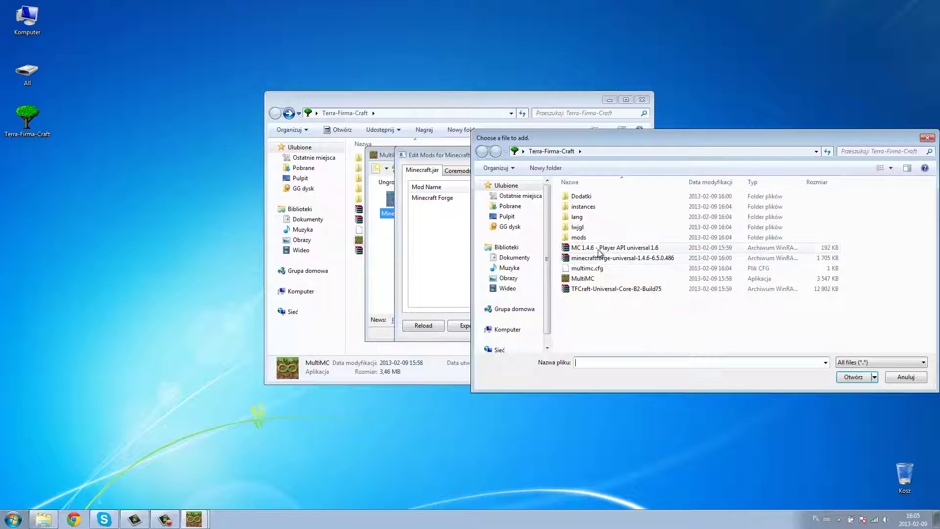
double_click(631, 252)
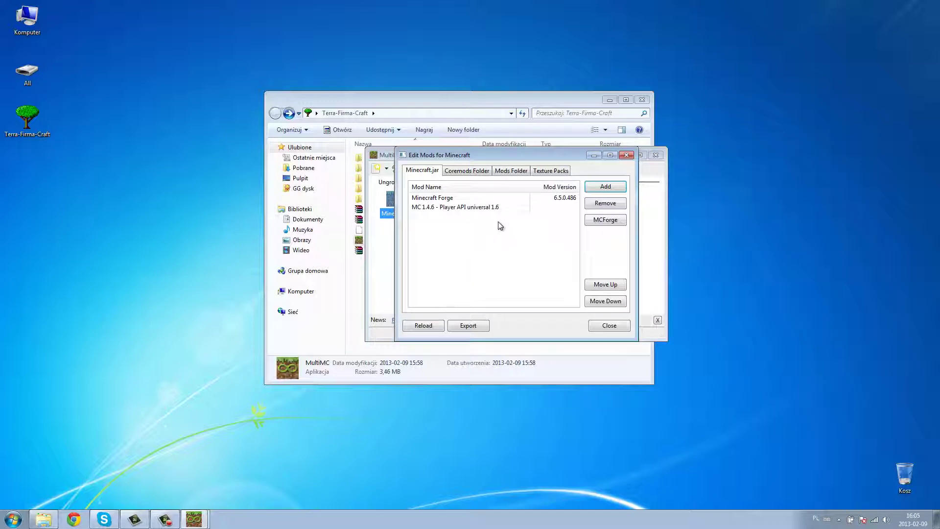
left_click(465, 208)
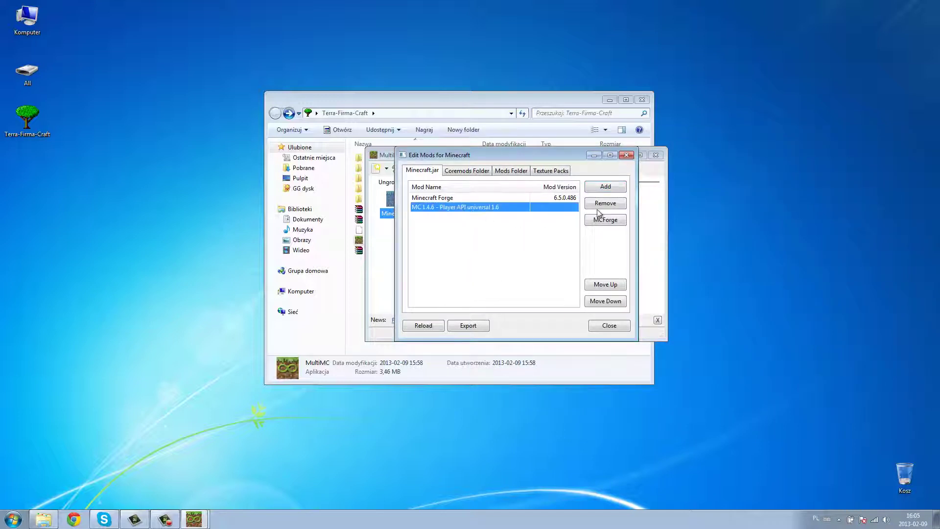
left_click(604, 287)
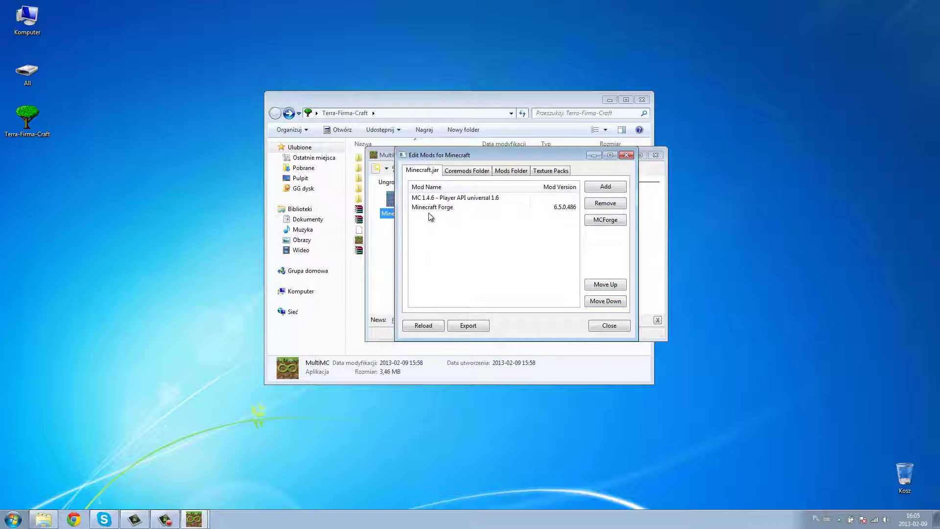
left_click(453, 208)
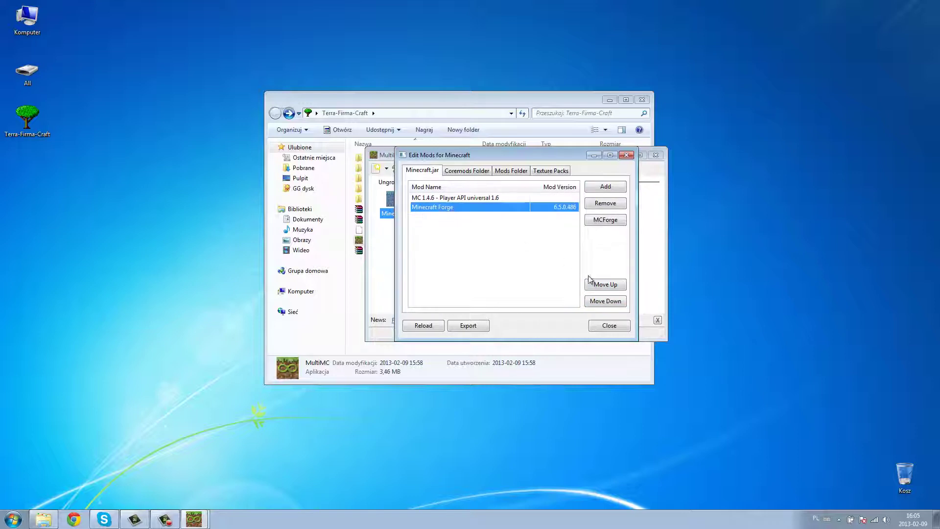
left_click(611, 288)
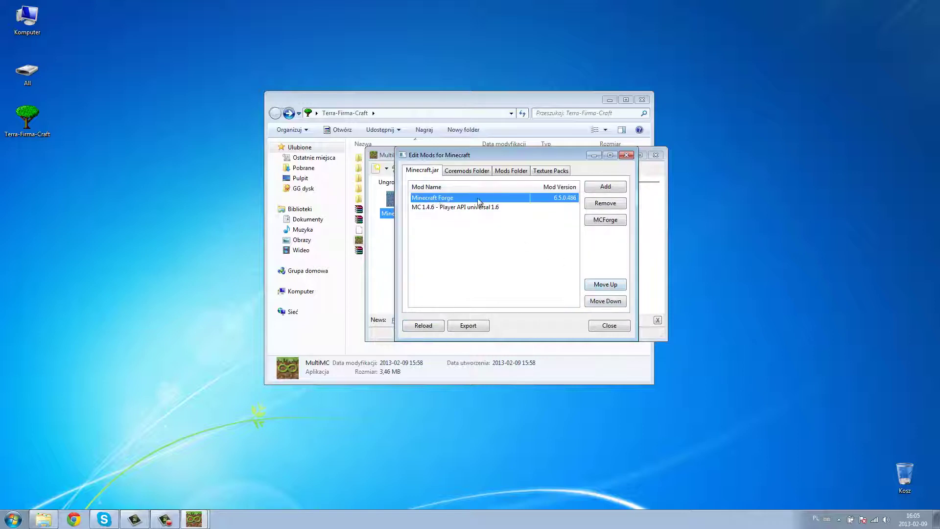
- Add TFCraft-Universal-Core-B2-Build75 to the Minecraft instance's mods folder and recheck the jar mods
left_click(478, 239)
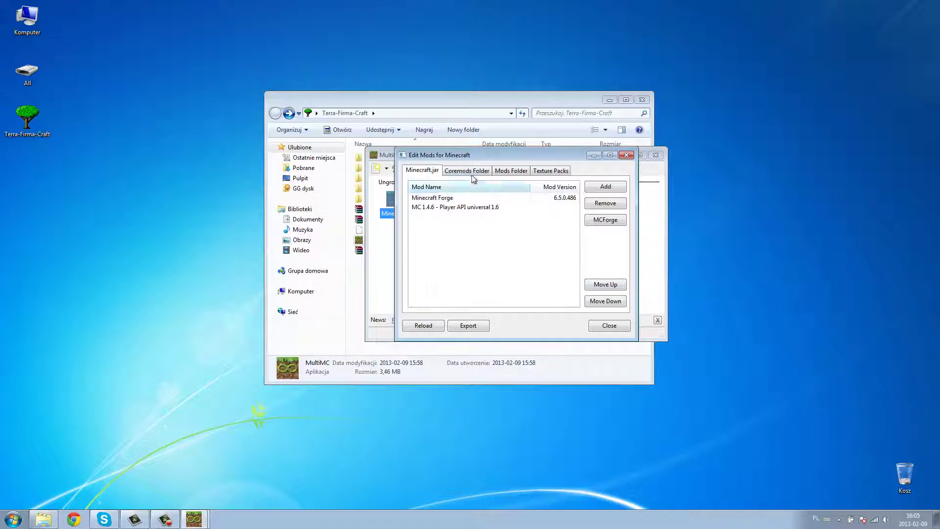
left_click(510, 174)
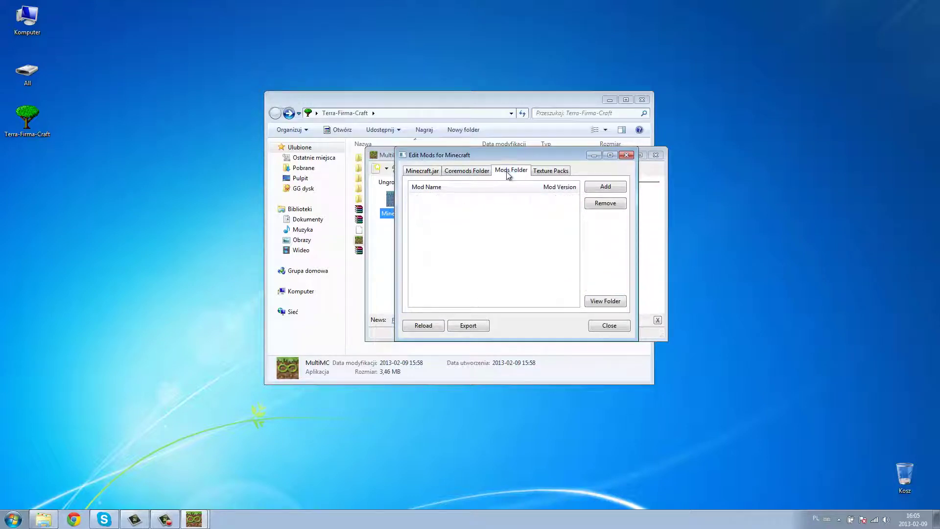
left_click(608, 186)
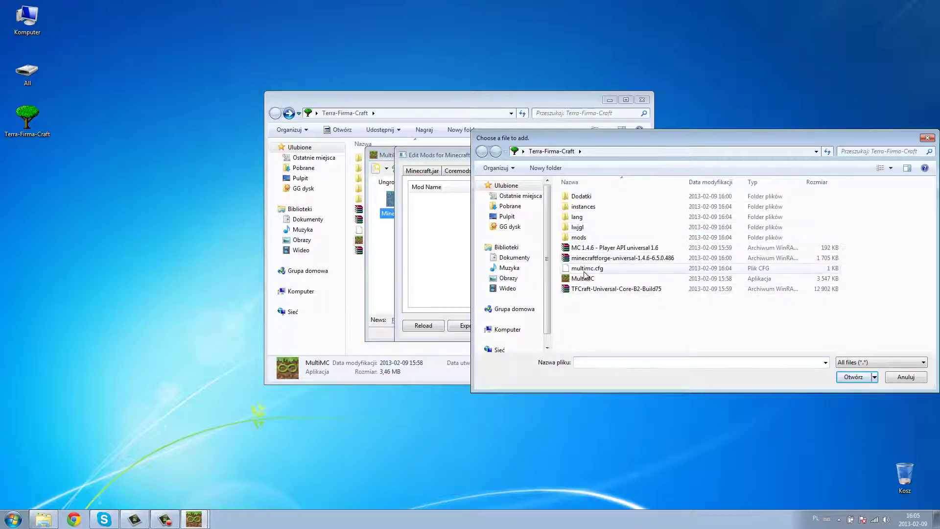
left_click(585, 290)
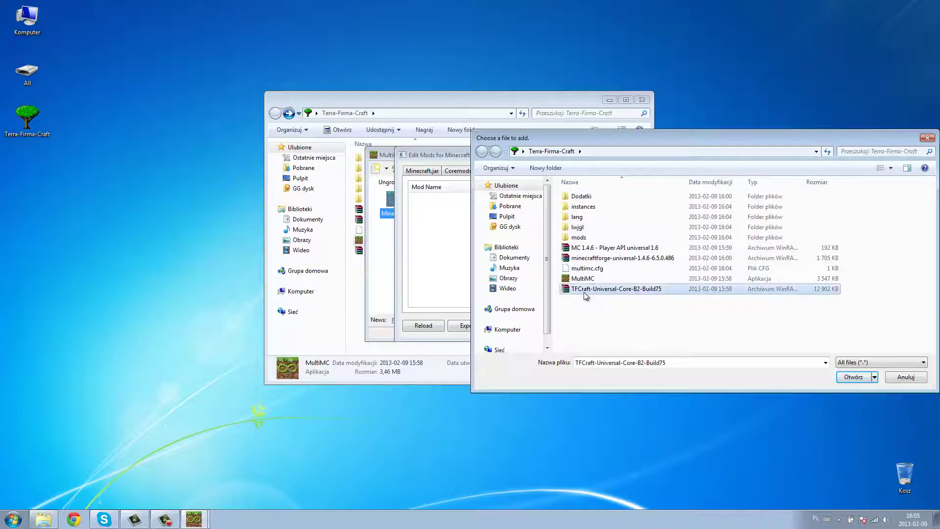
double_click(594, 290)
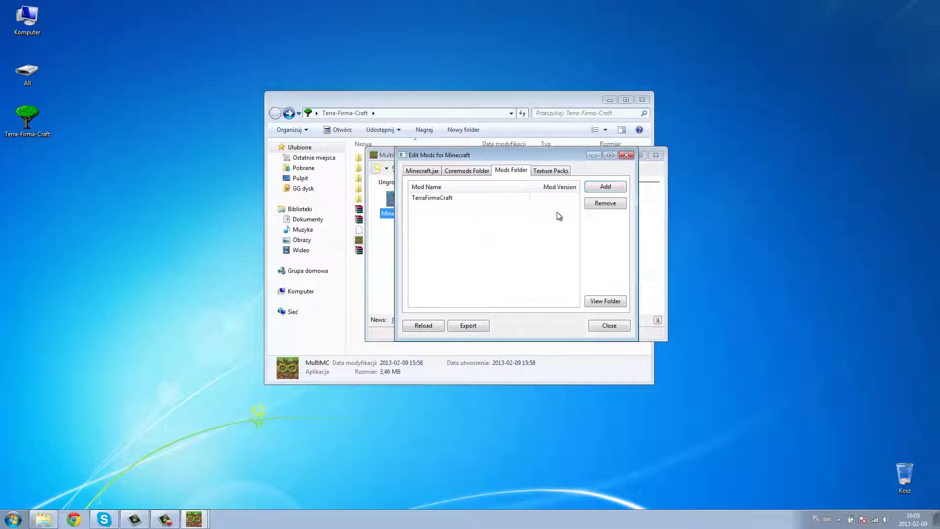
mouse_move(550, 156)
left_mouse_down()
mouse_move(569, 174)
mouse_move(556, 164)
left_mouse_up()
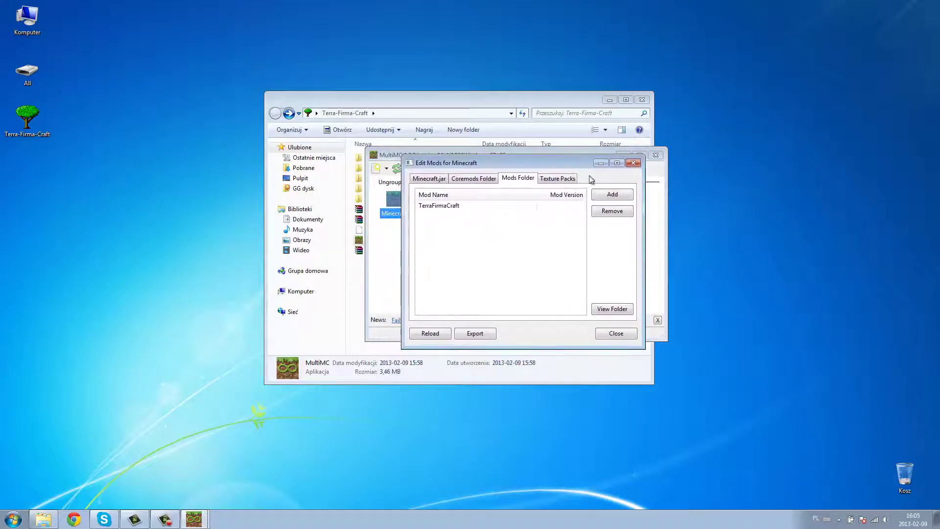
left_click(440, 182)
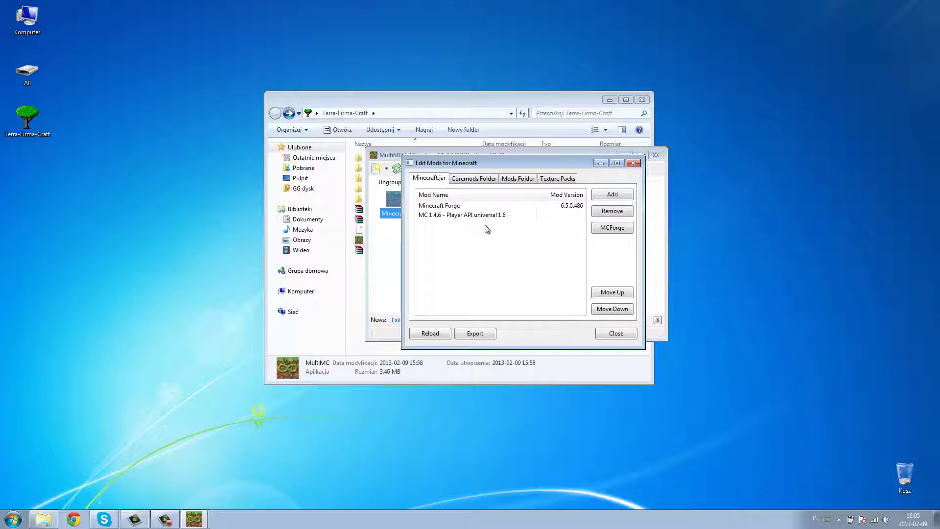
mouse_move(500, 166)
left_mouse_down()
mouse_move(535, 204)
mouse_move(497, 171)
mouse_move(515, 174)
left_mouse_up()
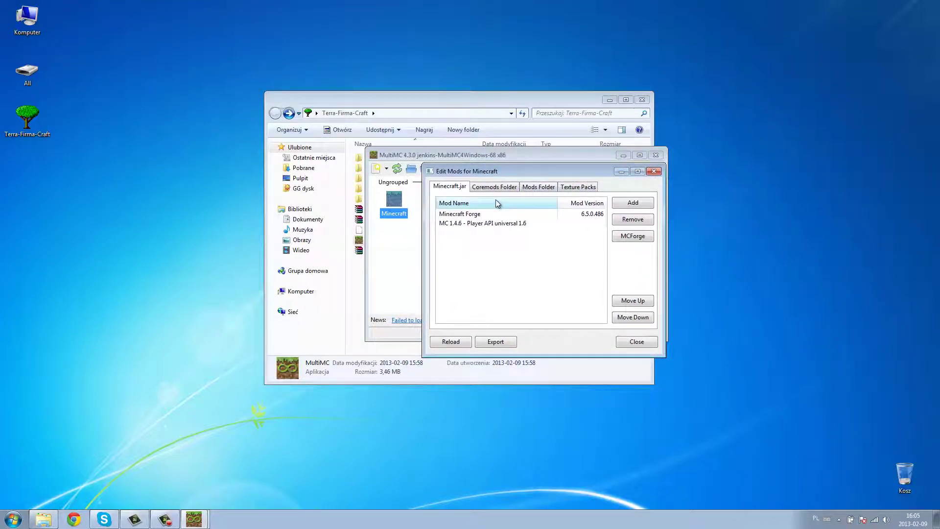
- Close the mod editor and launch the older MultiMC copy from All\Terra\MultiMS
left_click(653, 171)
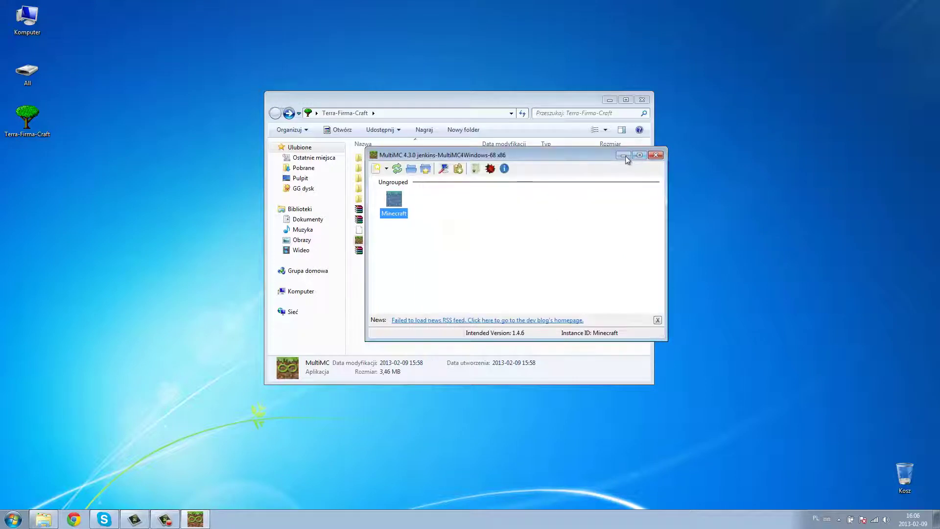
left_click(320, 194)
double_click(38, 75)
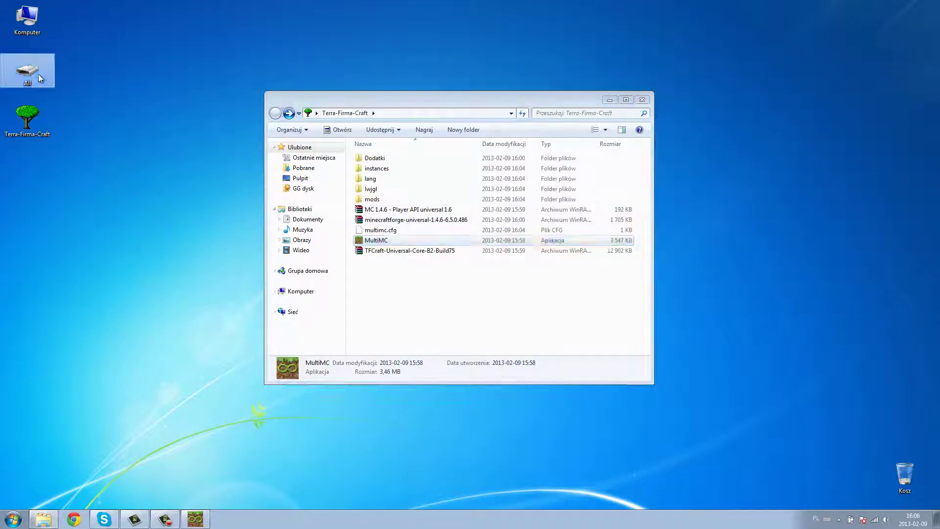
scroll(424, 212, "down", 3)
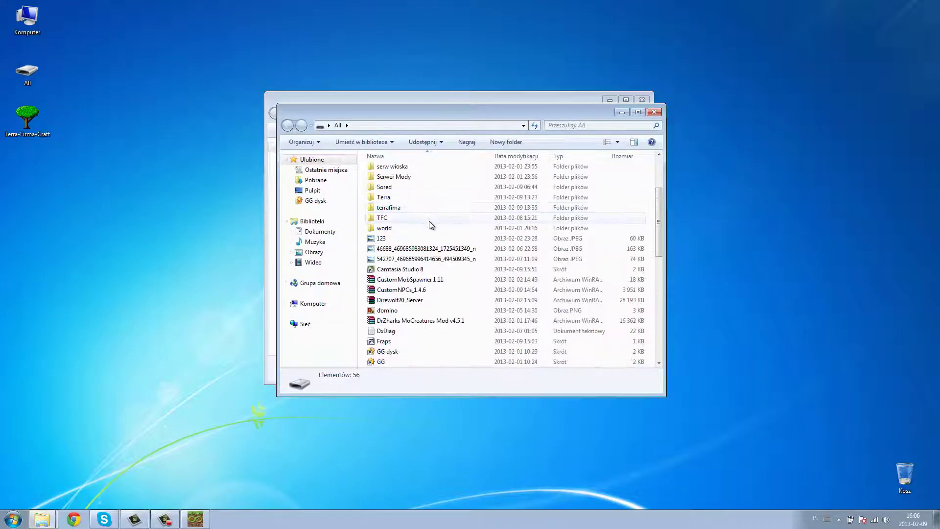
scroll(429, 221, "up", 1)
double_click(405, 222)
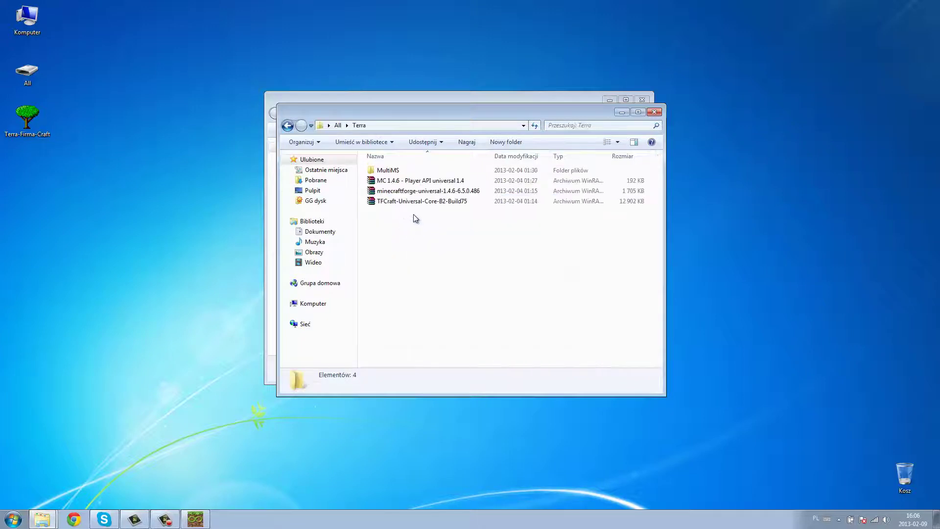
double_click(390, 170)
double_click(385, 232)
left_click(492, 268)
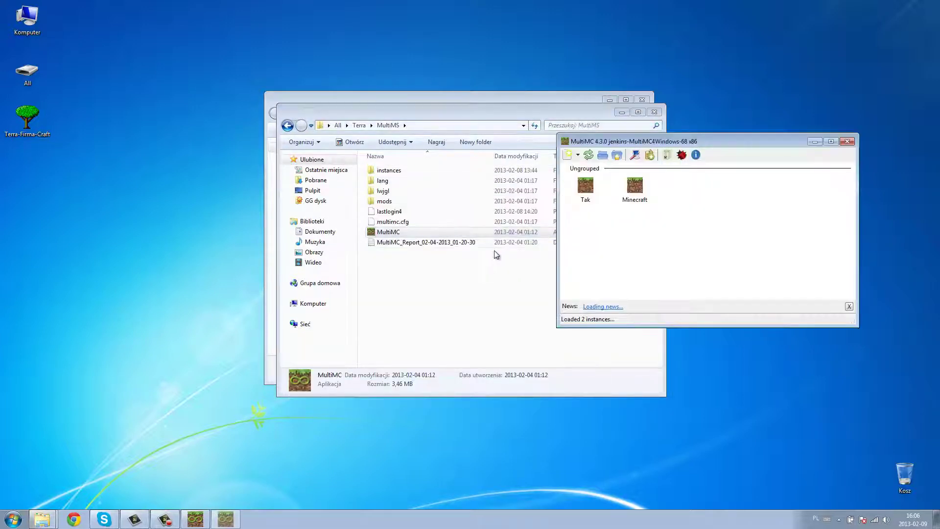
- Inspect the Tak instance's TooManyItems mod, then close the old launcher and MultiMS folder
right_click(580, 193)
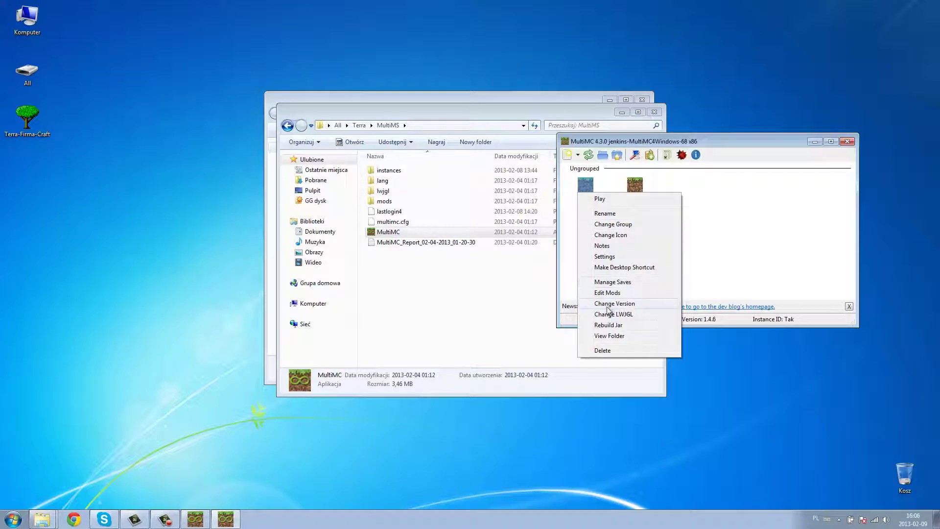
left_click(615, 293)
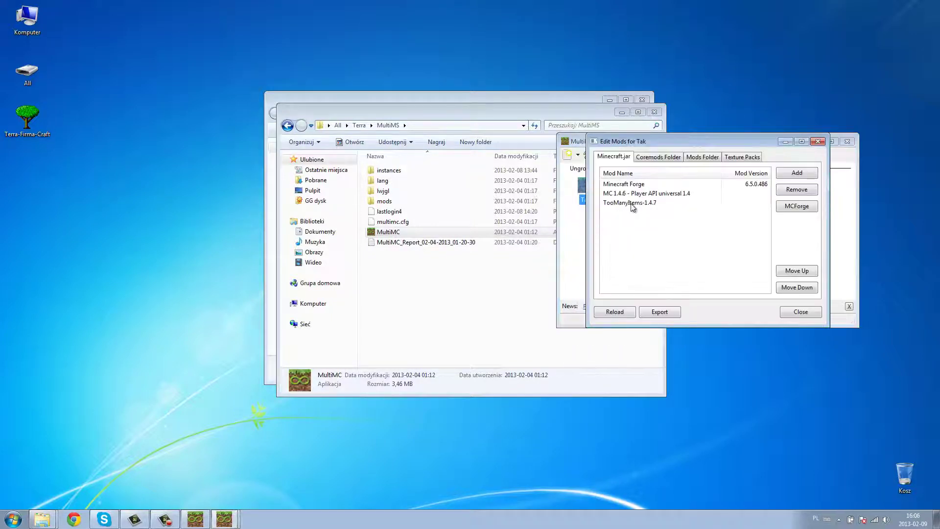
left_click(632, 204)
left_click(847, 143)
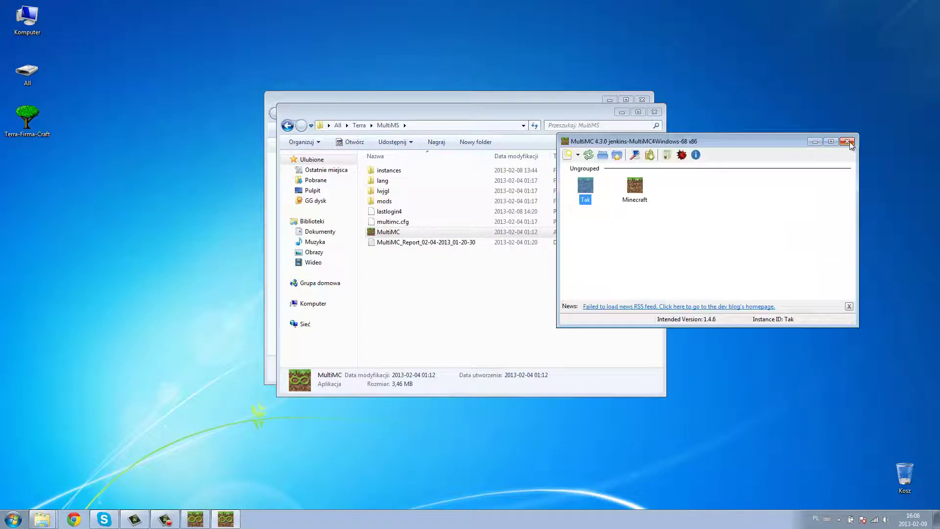
left_click(847, 143)
left_click(647, 115)
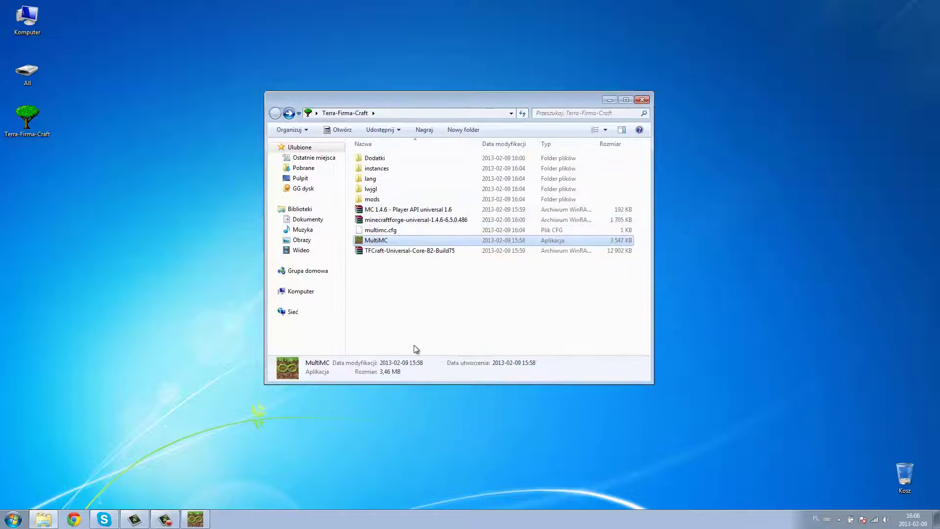
- Add TooManyItems from the Dodatki folder to the Minecraft instance's jar mods
left_click(201, 518)
right_click(386, 200)
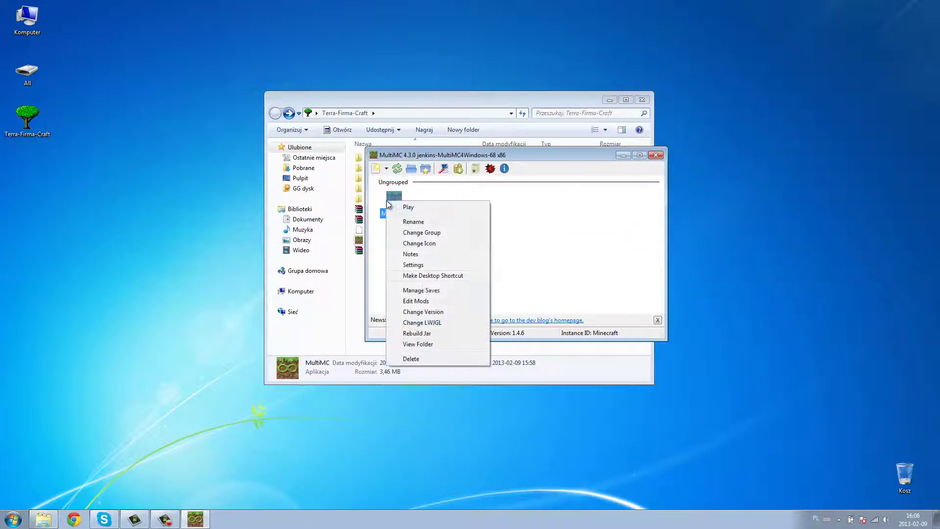
left_click(420, 301)
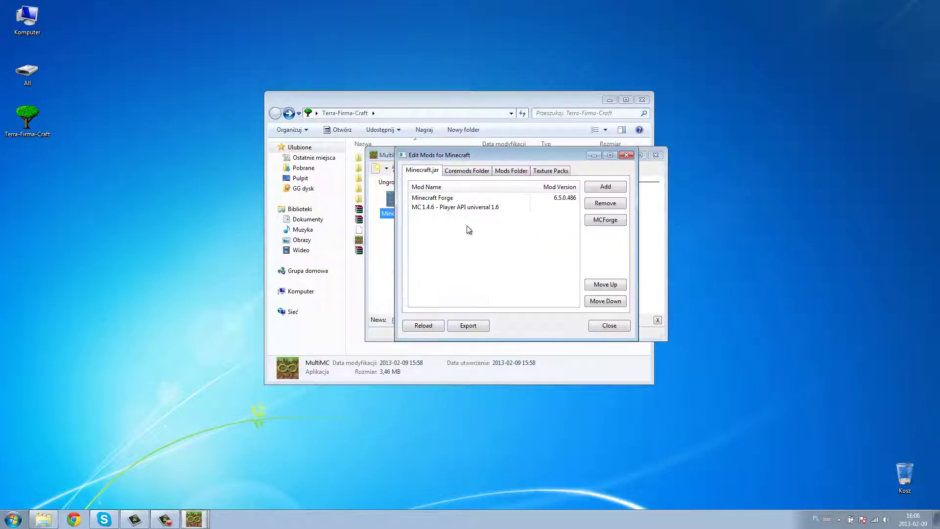
left_click(599, 190)
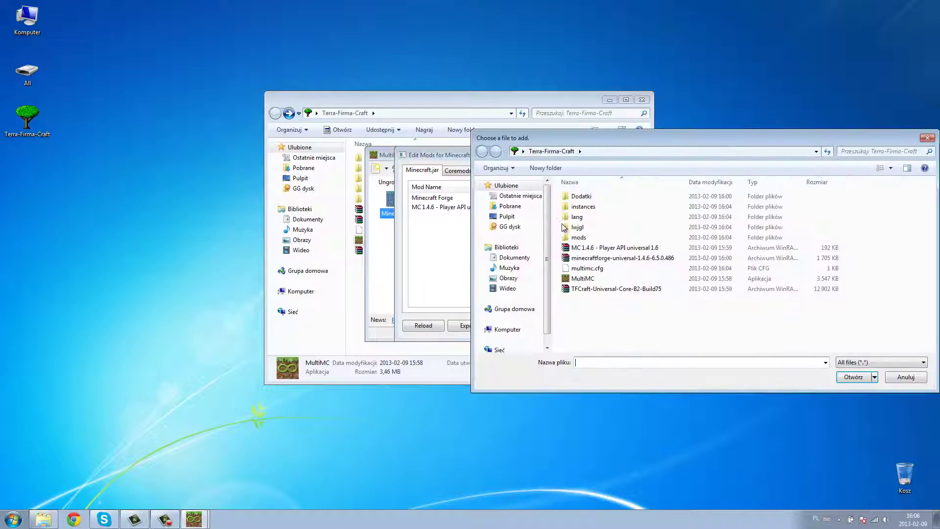
double_click(581, 197)
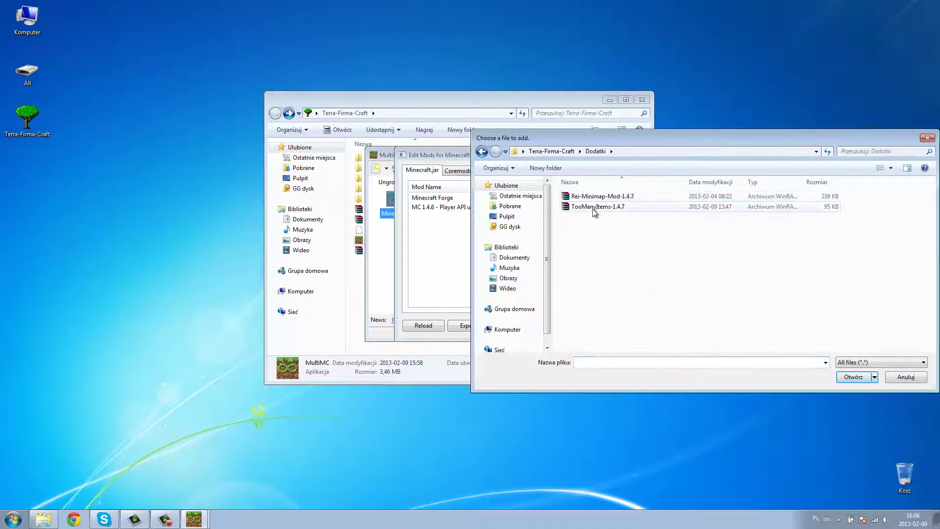
double_click(589, 207)
- Add Rei-Minimap-Mod-1.4.7 to the mods folder and close the mod editor
left_click(516, 173)
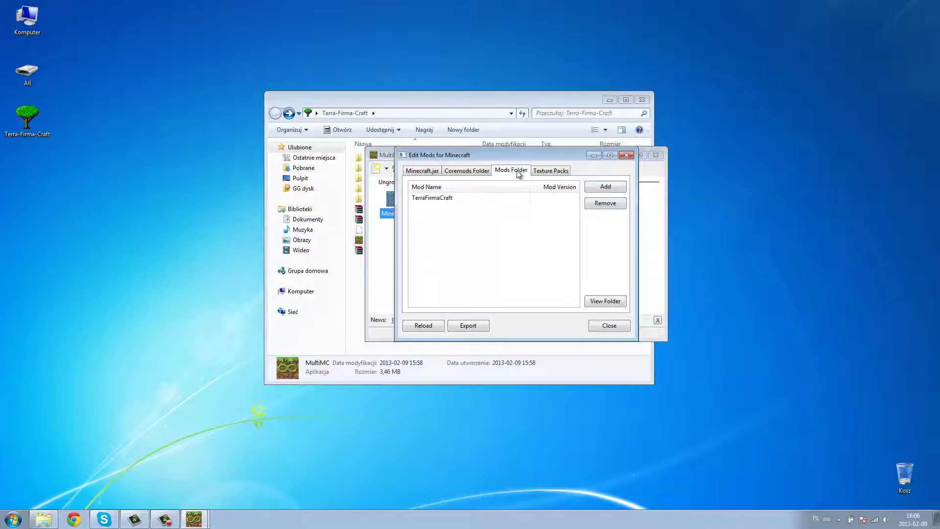
left_click(605, 189)
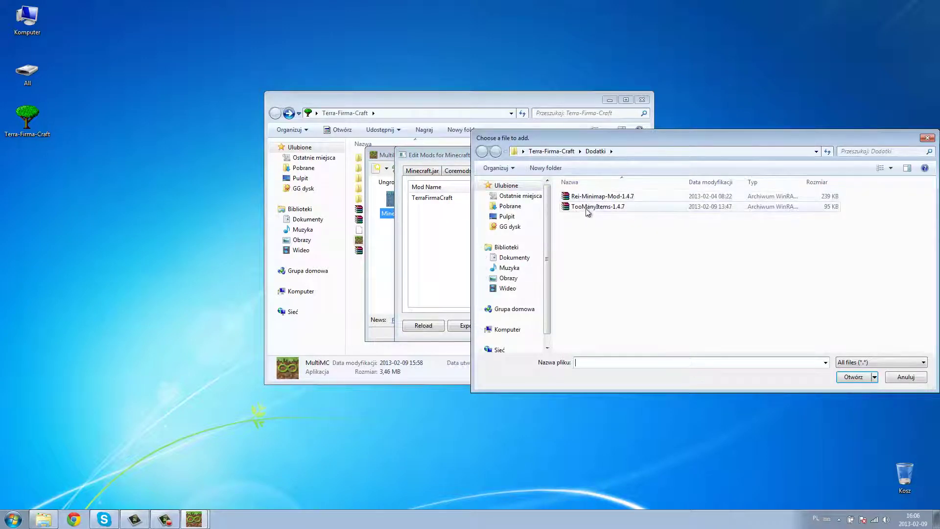
double_click(585, 197)
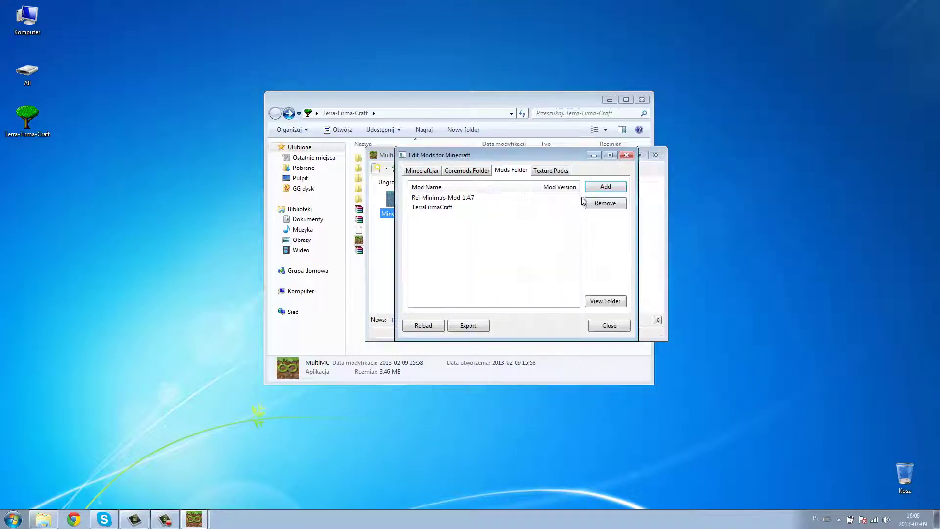
left_click(626, 156)
- Launch the Minecraft instance, logging in with the account username and password
double_click(394, 199)
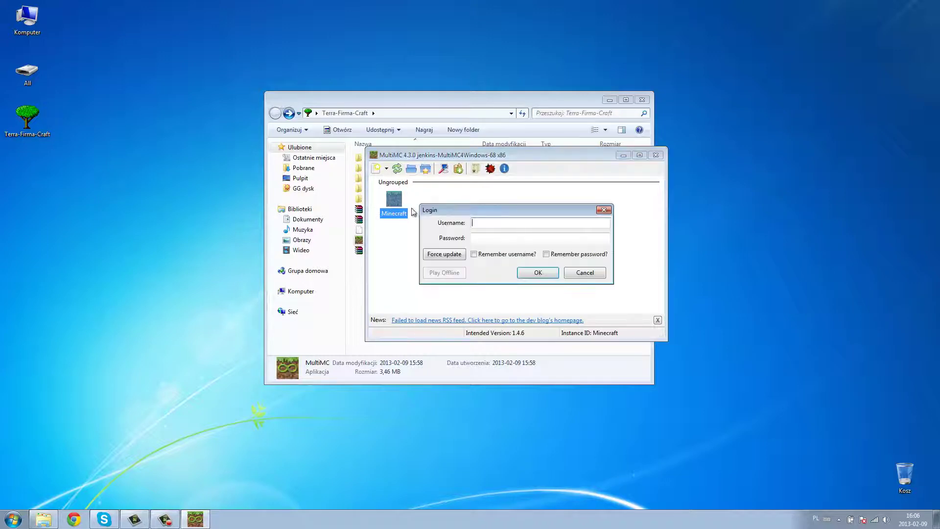
type("asior123")
key("Tab")
type("•••••")
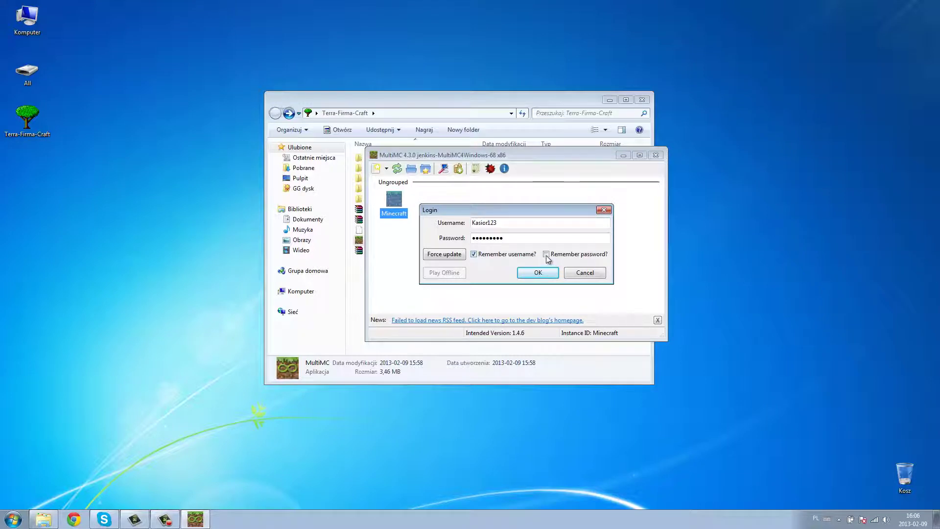
left_click(536, 272)
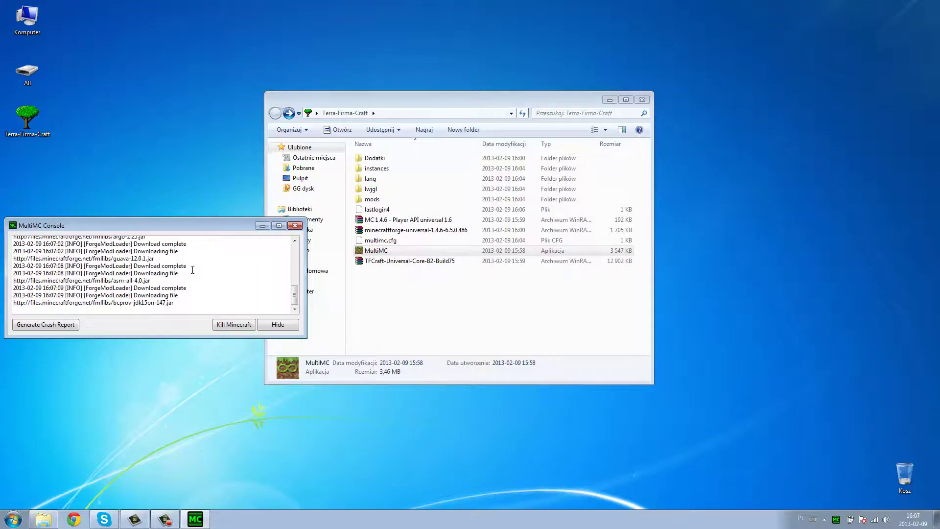
left_click_drag(499, 108, 662, 119)
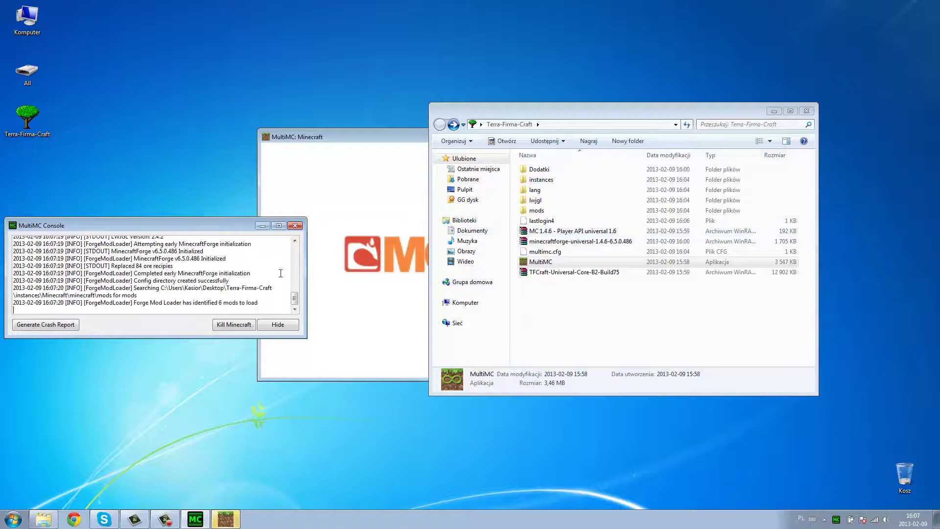
- Close the MultiMC console, minimize Explorer, and centre the Minecraft game window on the desktop
left_click(294, 225)
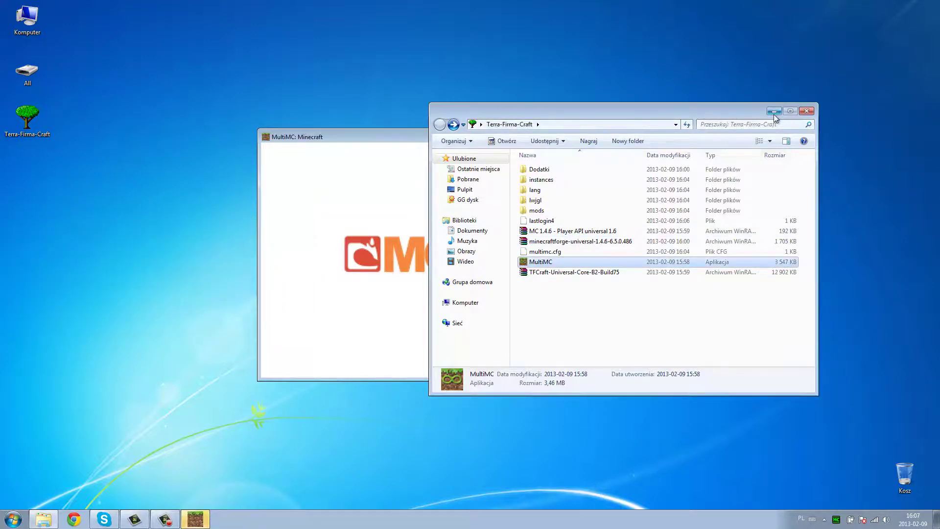
left_click(773, 112)
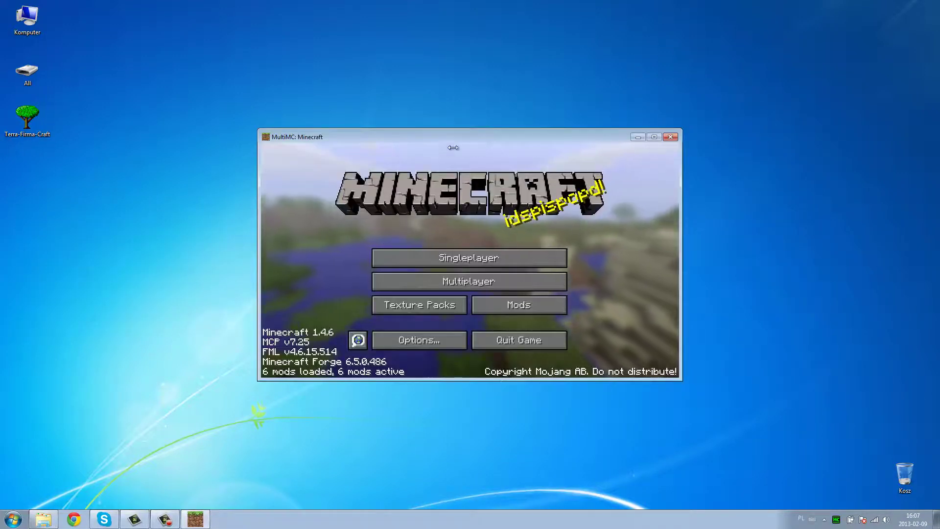
double_click(460, 138)
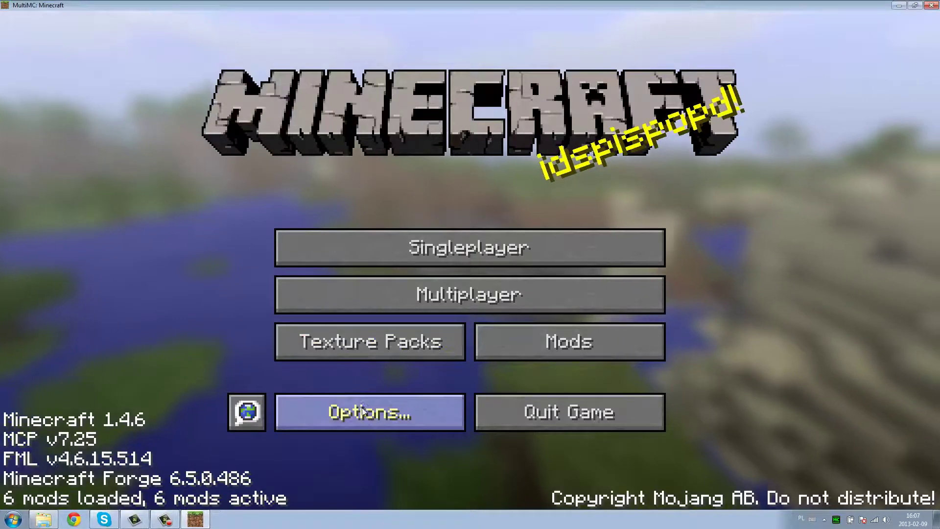
double_click(642, 7)
mouse_move(531, 133)
left_mouse_down()
mouse_move(534, 104)
mouse_move(527, 117)
left_mouse_up()
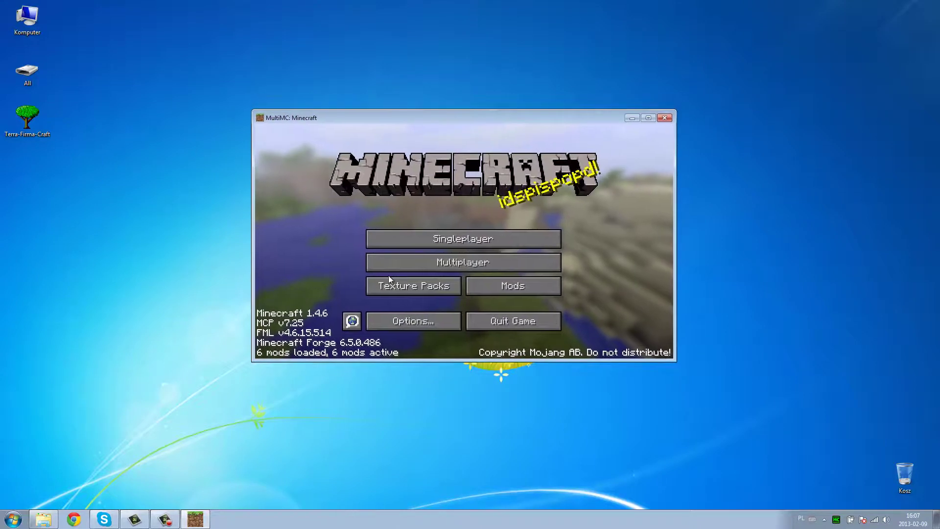
- From Singleplayer, create a survival world named New World and begin loading it
left_click(437, 239)
left_click(490, 317)
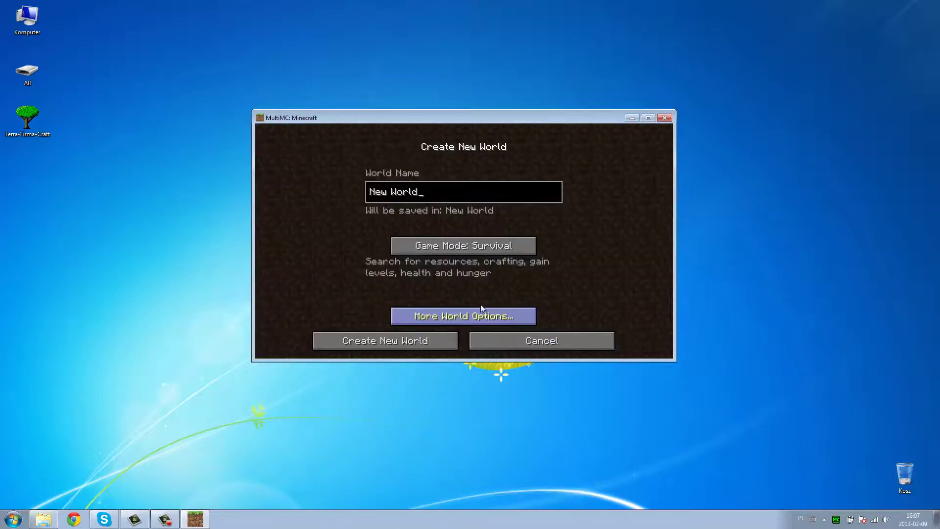
left_click(439, 345)
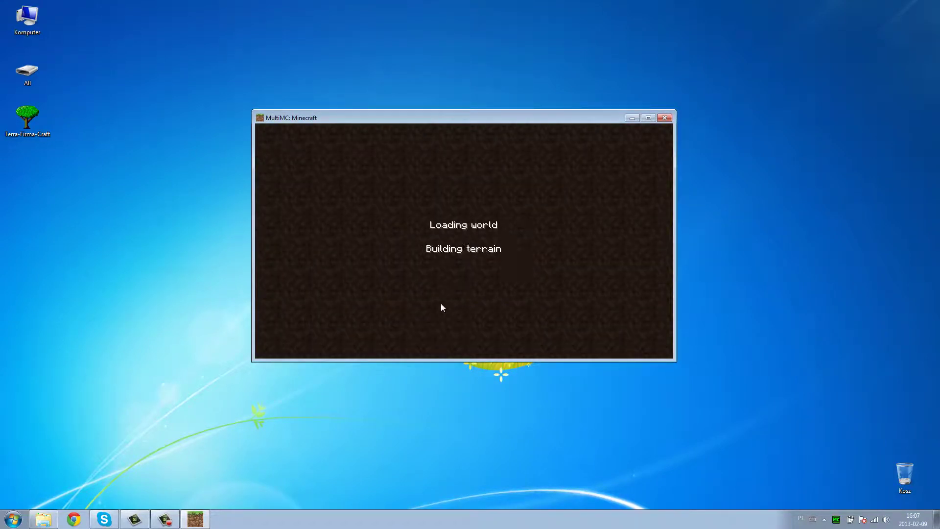
- Enlarge the Minecraft window by dragging its bottom-right and top-left corners outward
left_click_drag(675, 361, 857, 476)
left_click(176, 69)
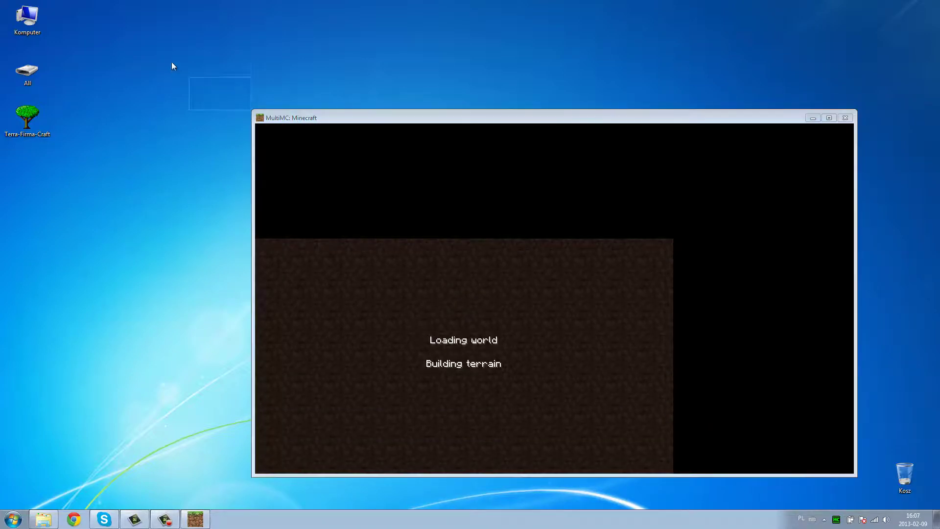
left_click_drag(251, 108, 118, 45)
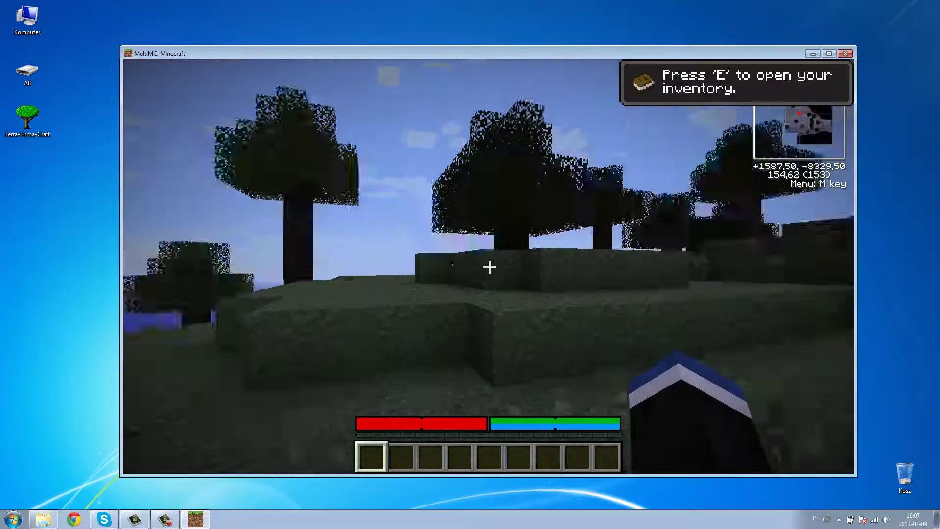
- Walk along the shore toward a tree, picking up four loose rocks on the way
key("w")
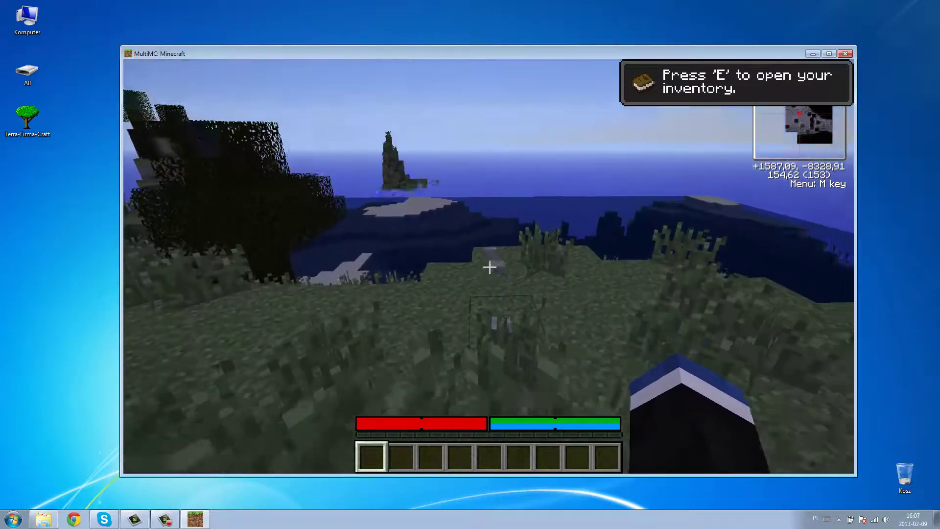
left_click(489, 266)
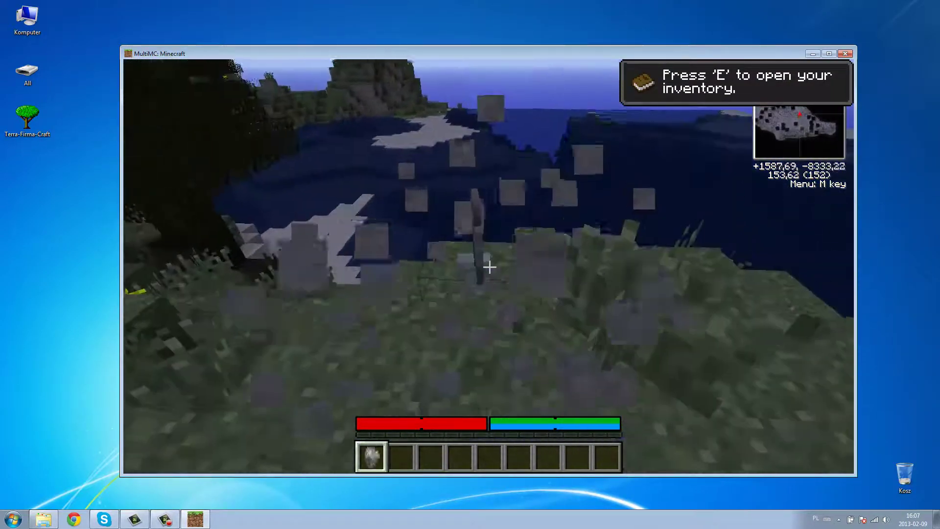
left_click(489, 267)
left_click(490, 267)
key("w")
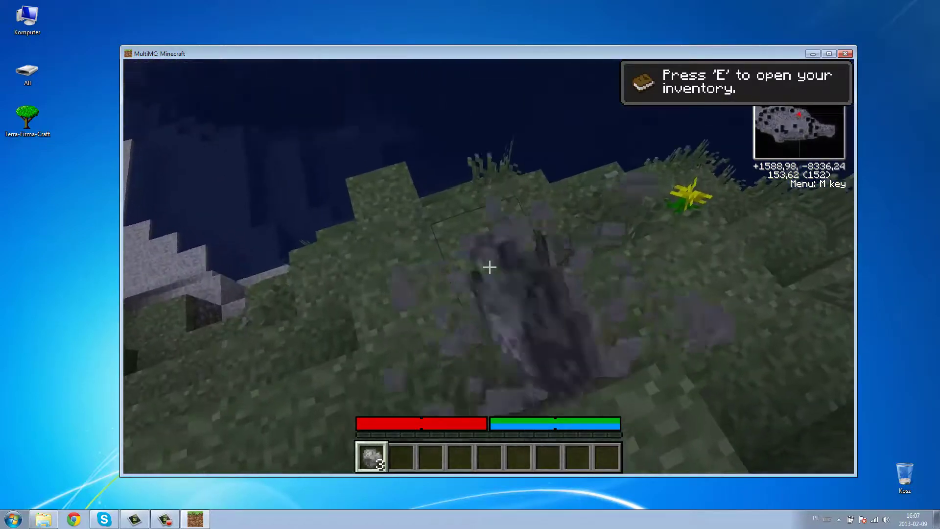
left_click(489, 267)
key("w")
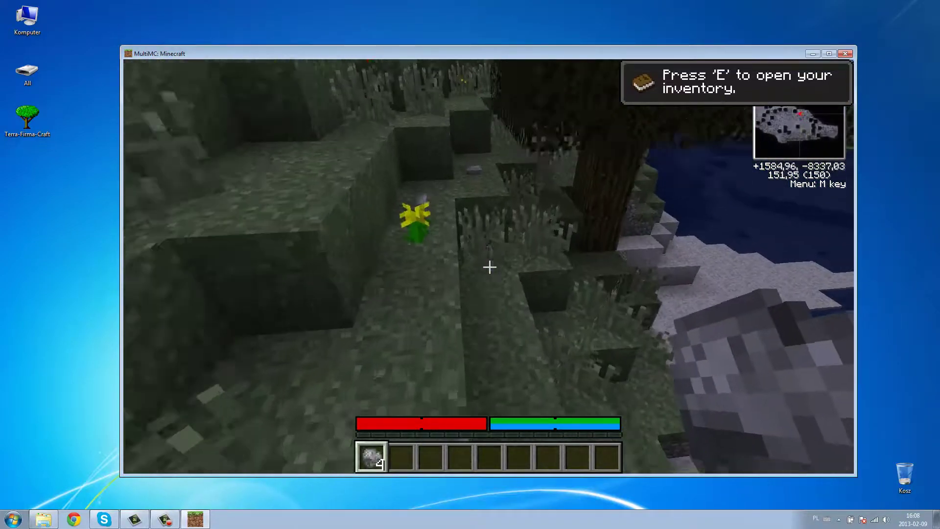
key("w")
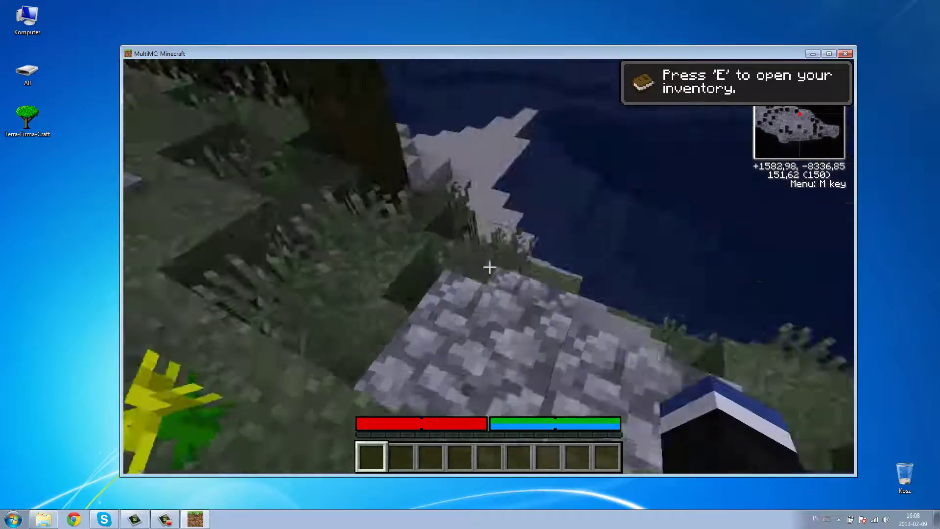
key("w")
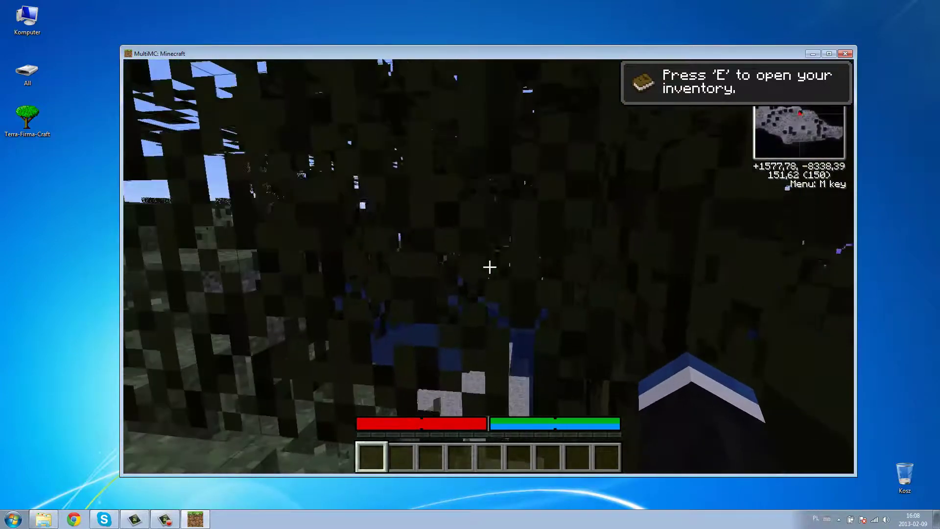